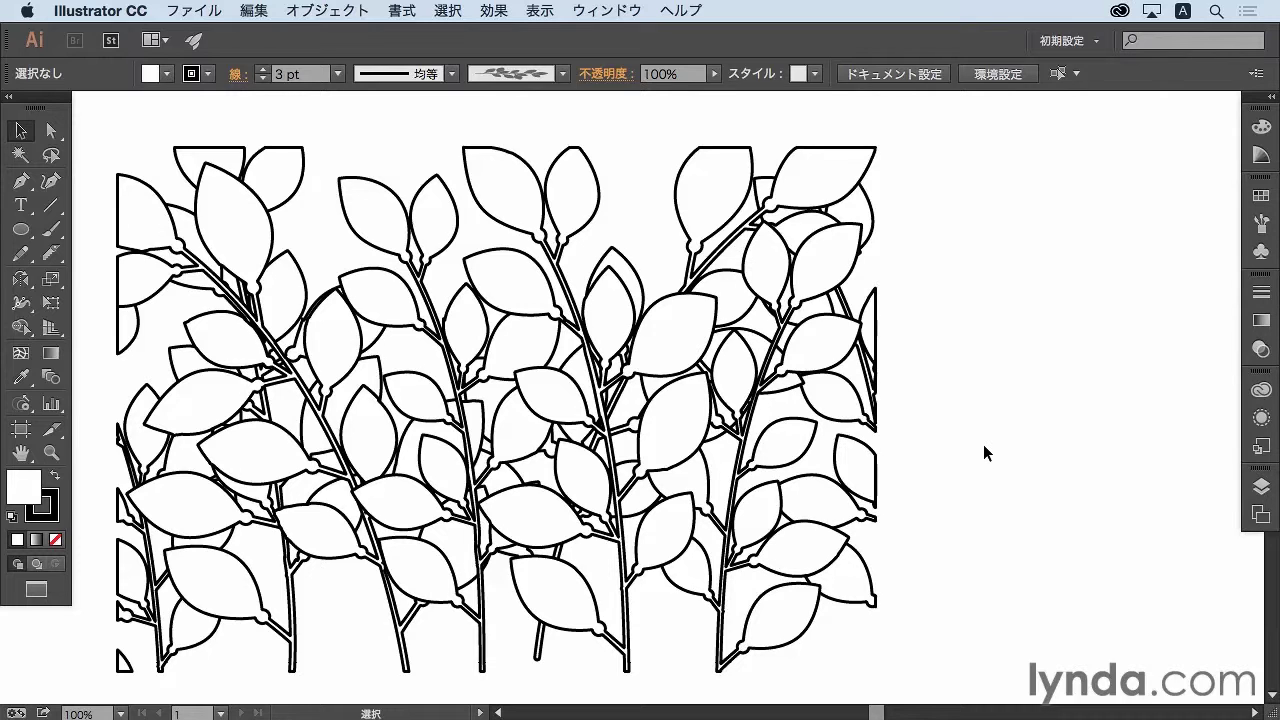
Step: Fill the right, middle and left plants' leaves with the teal swatch
left_click(1261, 196)
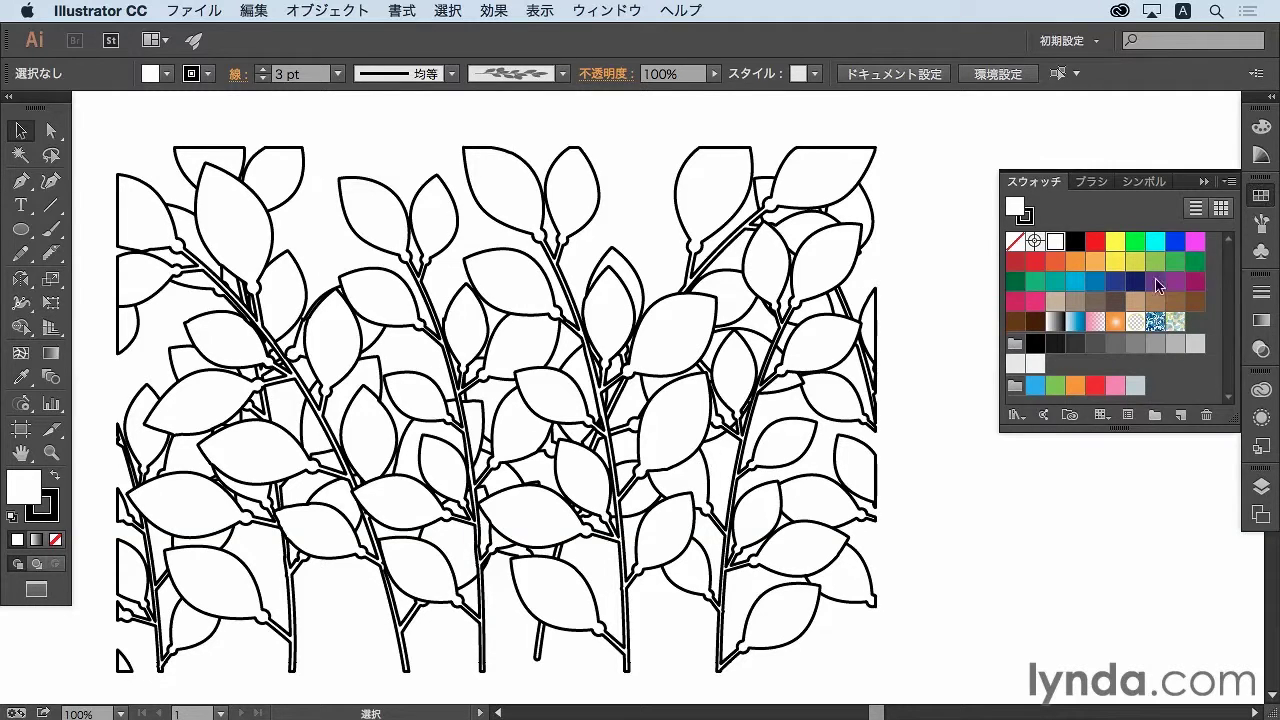
left_click(790, 281)
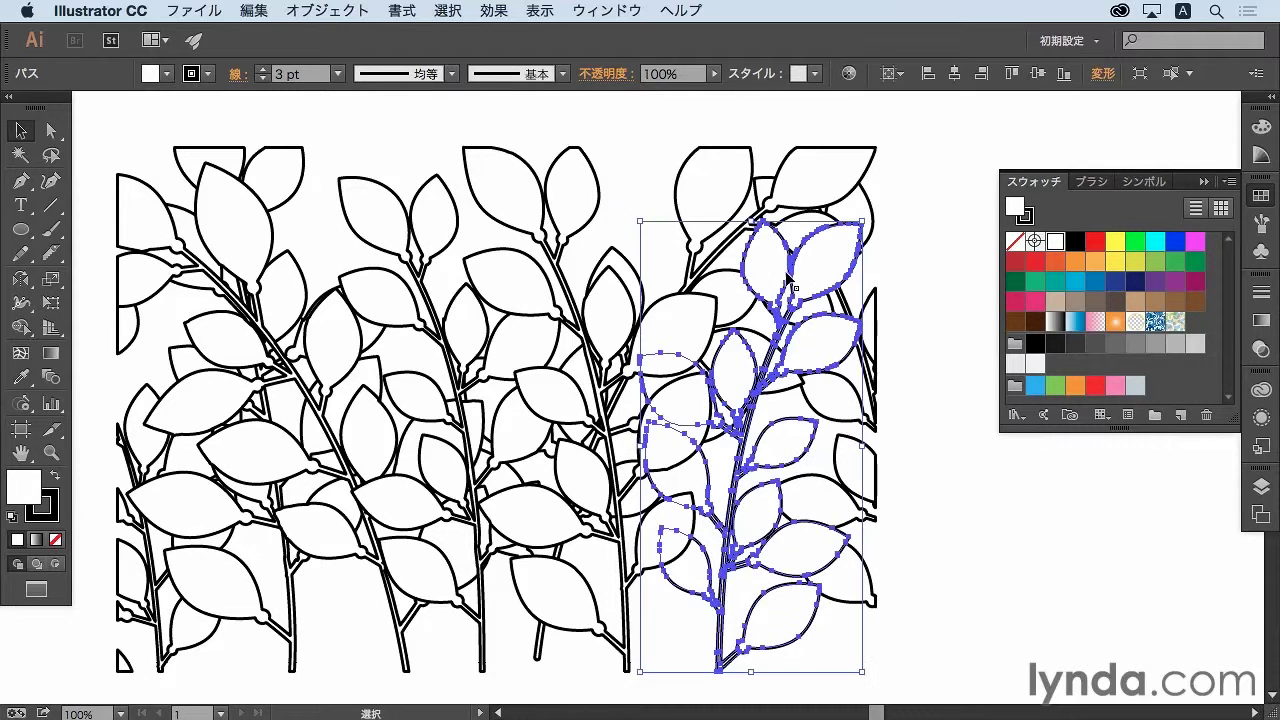
left_click(522, 300, "shift")
left_click(283, 277, "shift")
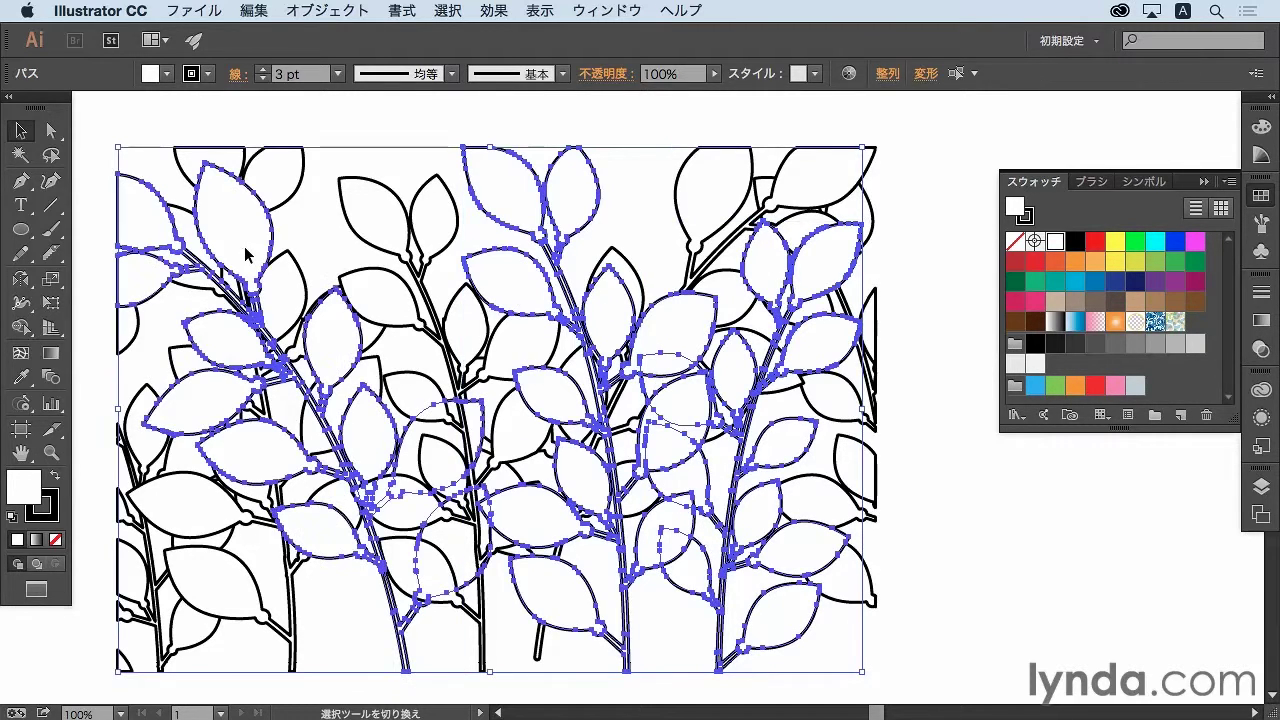
left_click(1054, 281)
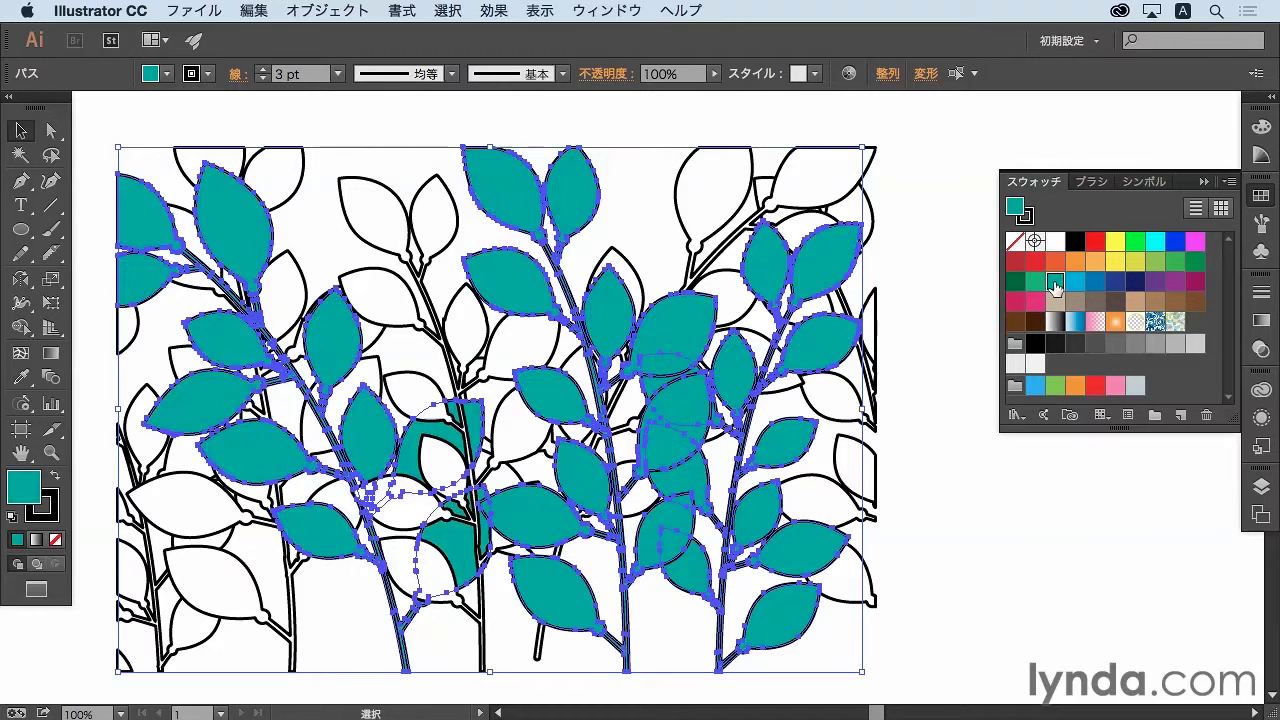
Step: Colour the middle plant purple and both edge plants magenta-purple
left_click(458, 334)
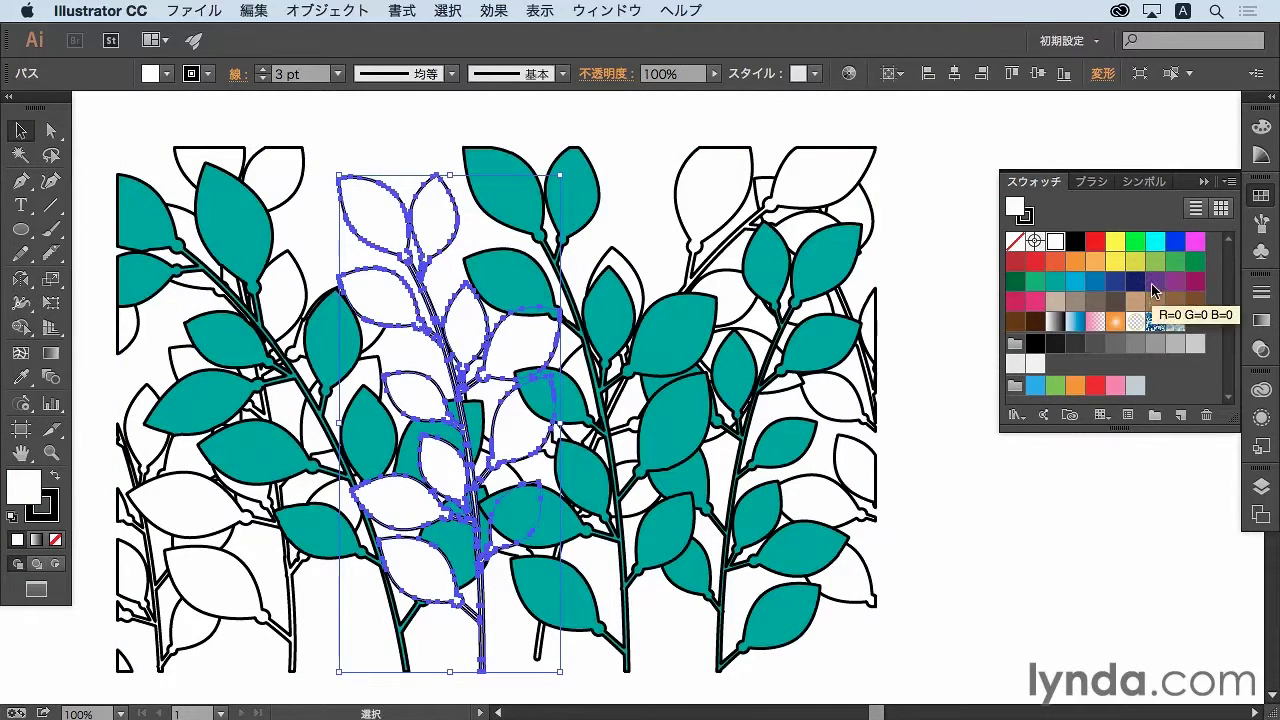
left_click(1155, 281)
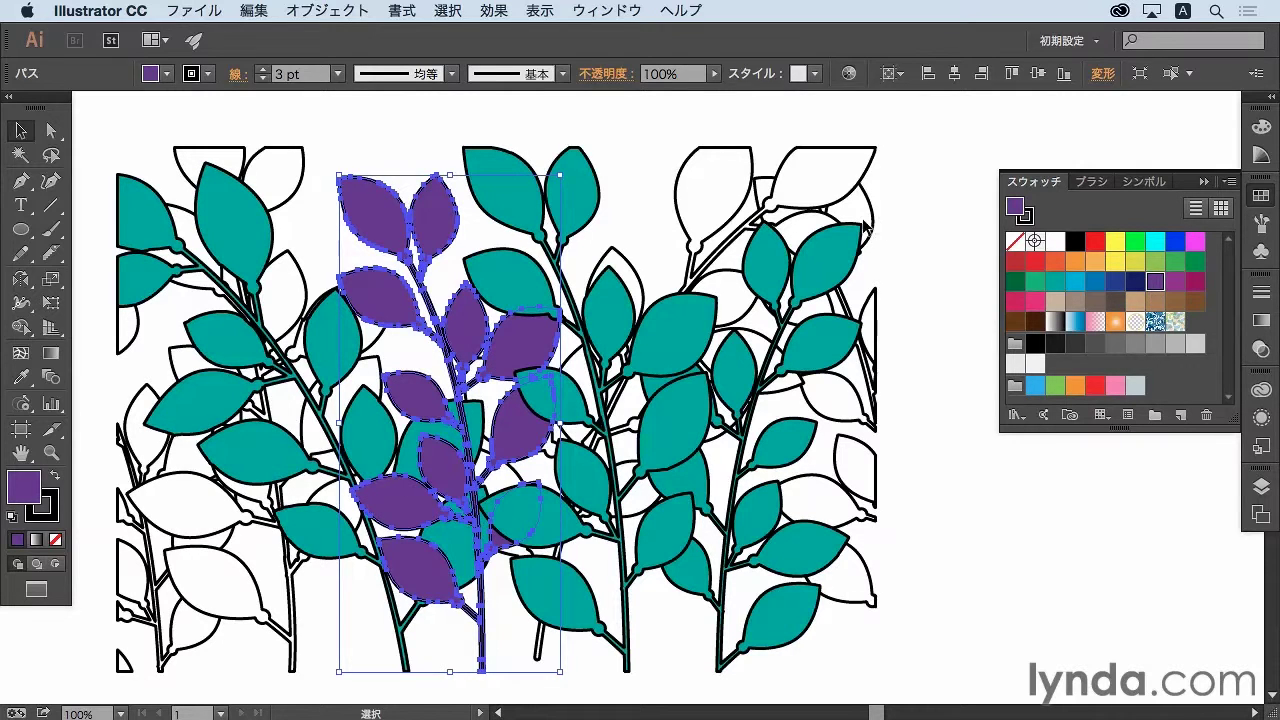
left_click(867, 228)
left_click(1175, 283)
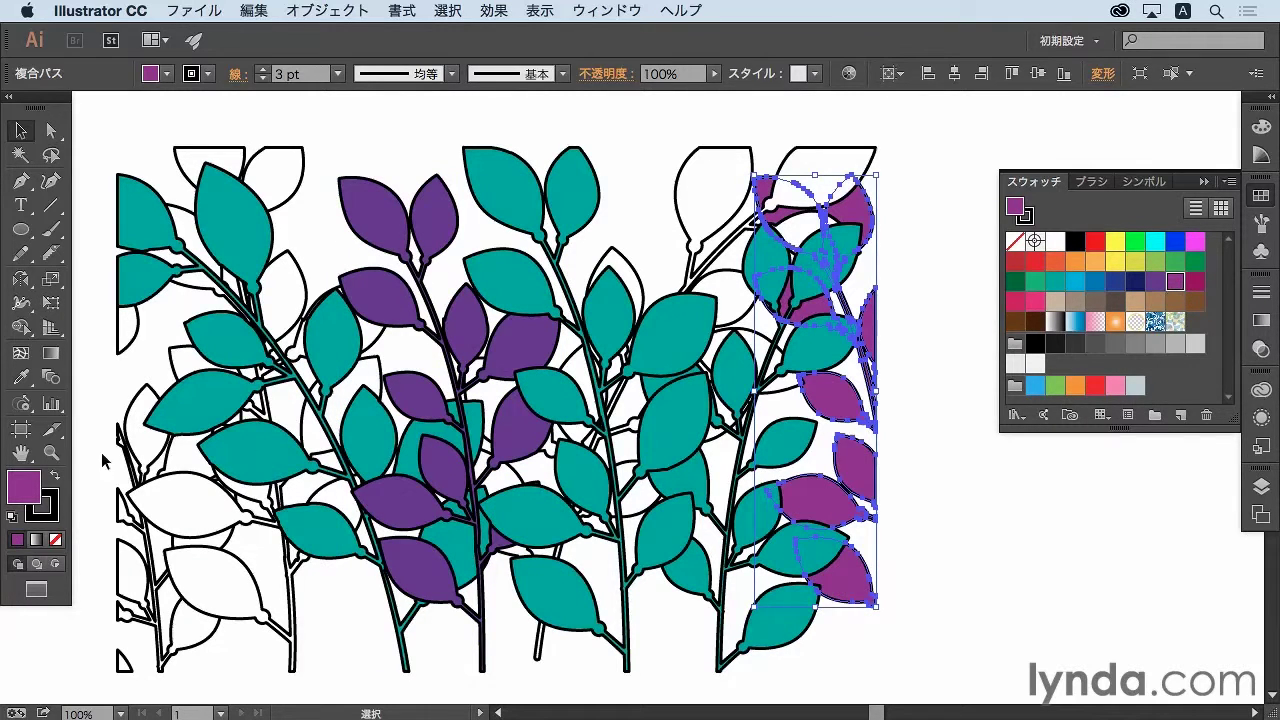
left_click(190, 470)
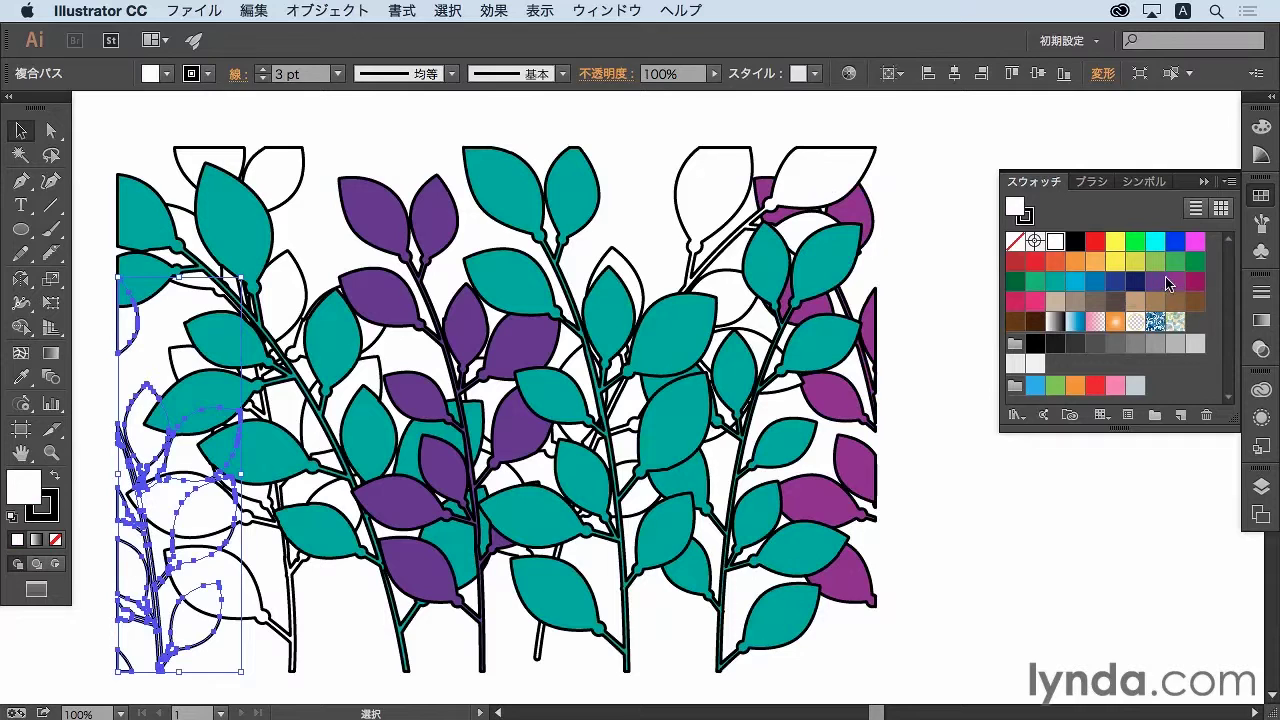
left_click(1175, 281)
Step: Fill the white-topped plant and the top-right plant's leaves with green
left_click(293, 177)
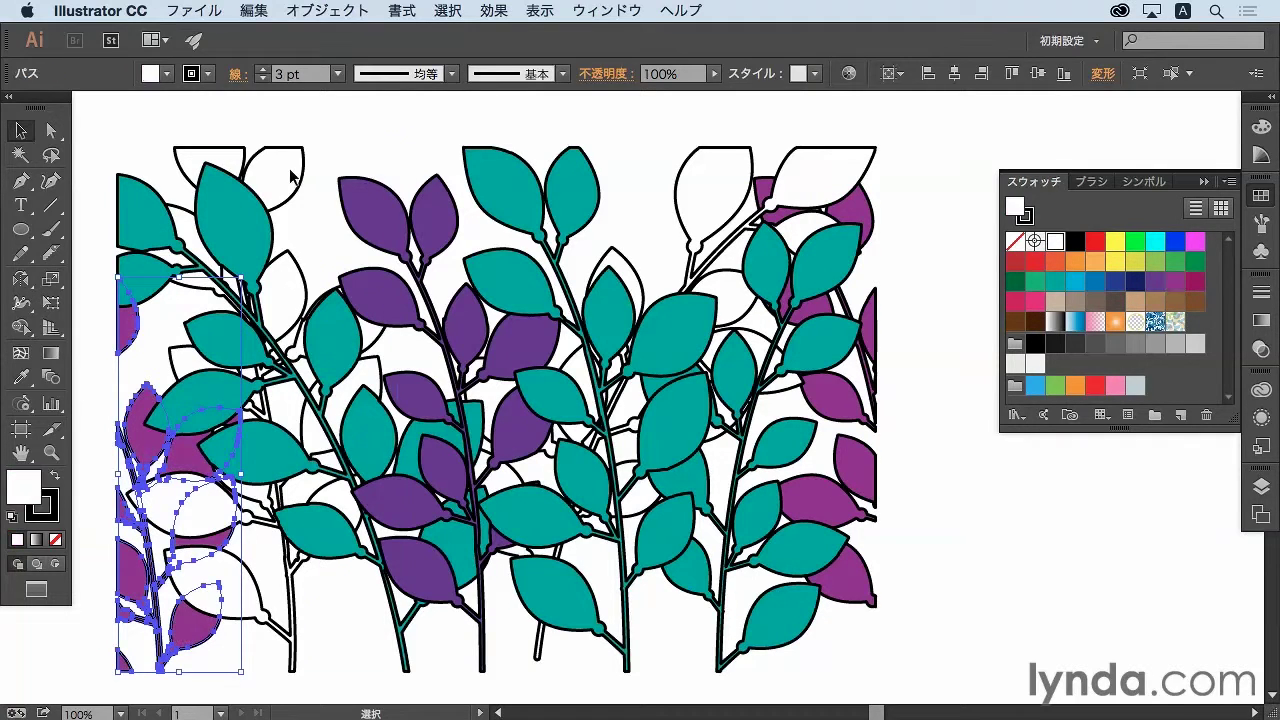
left_click(703, 178, "shift")
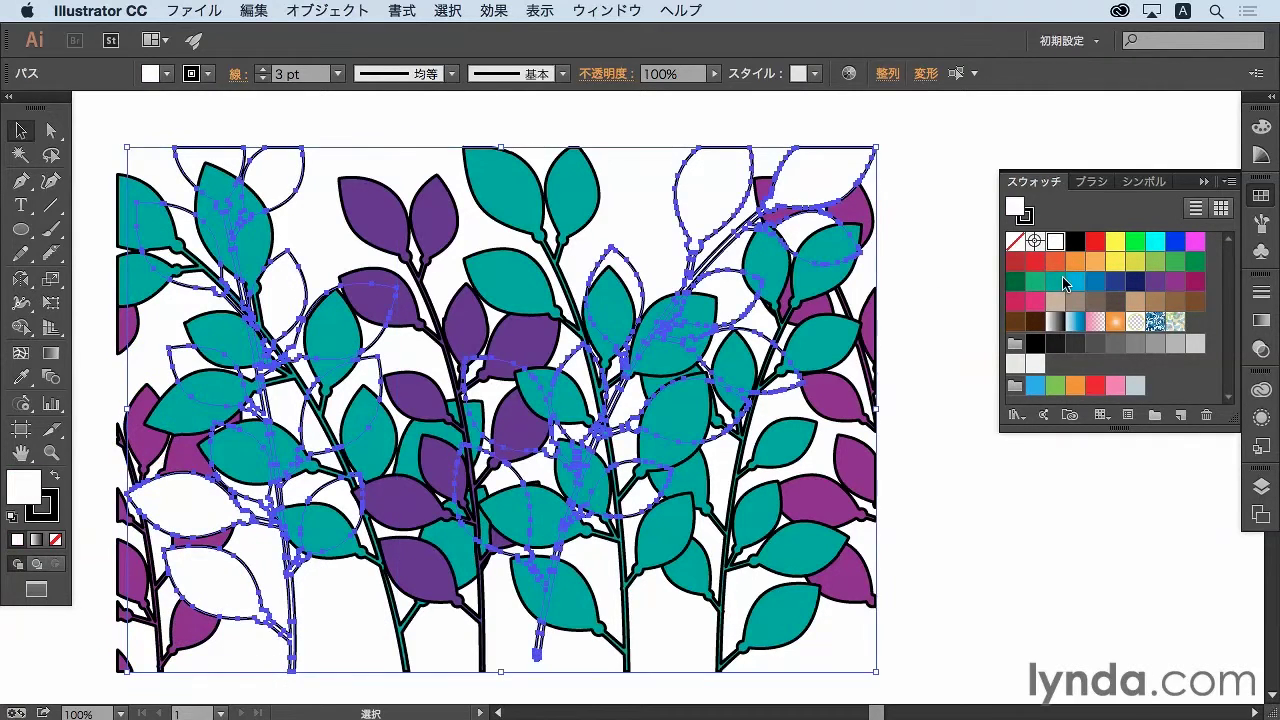
left_click(1035, 281)
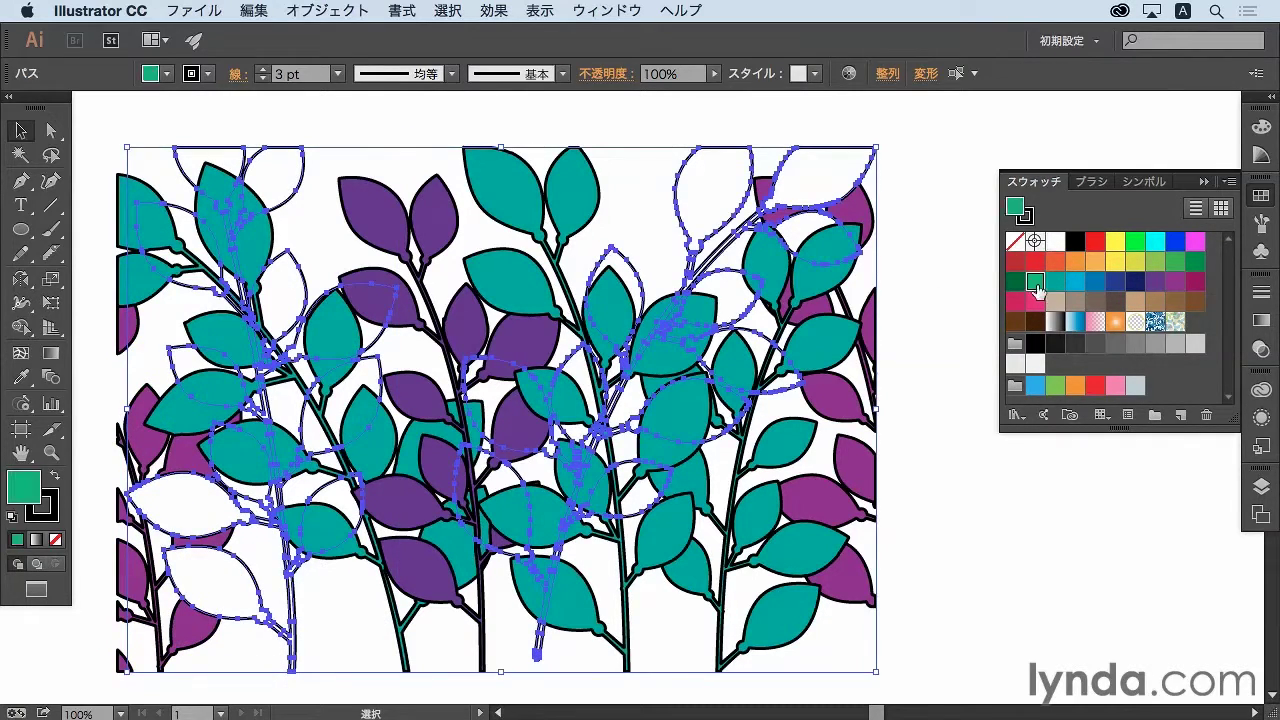
left_click(963, 507)
Step: Make the middle-right plant purple and the far-right plant green
left_click(706, 200)
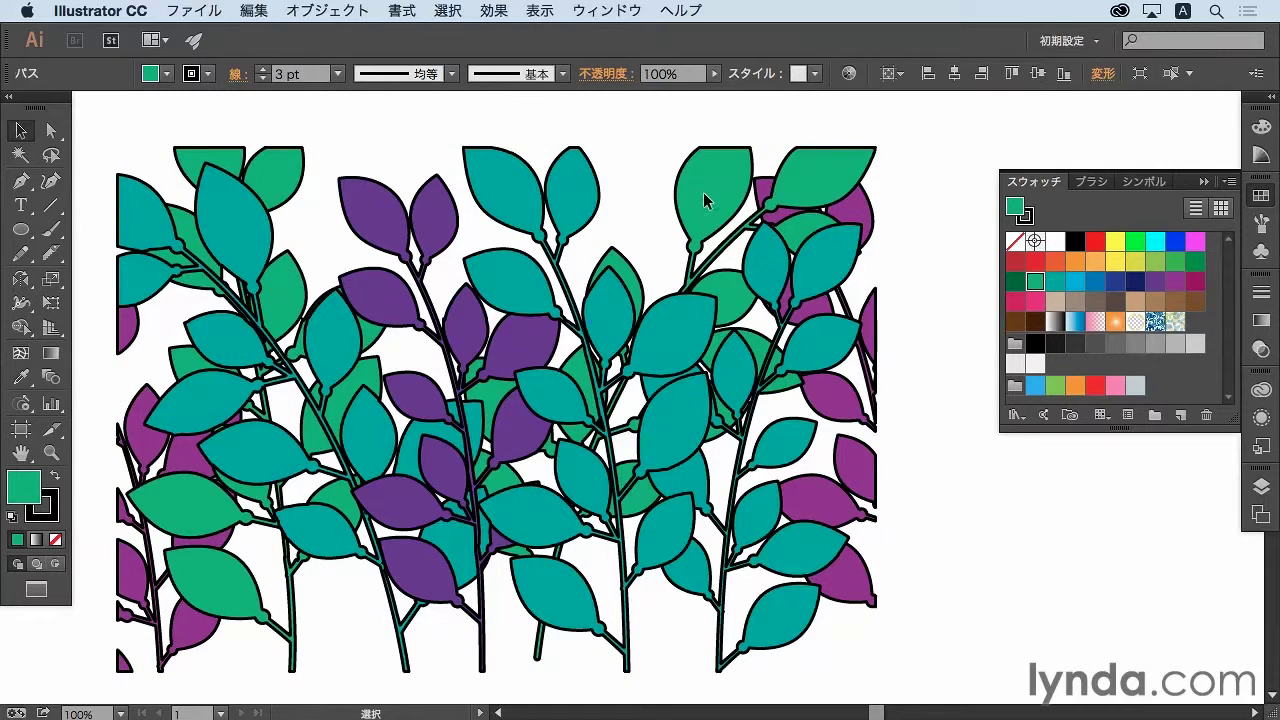
left_click(1176, 283)
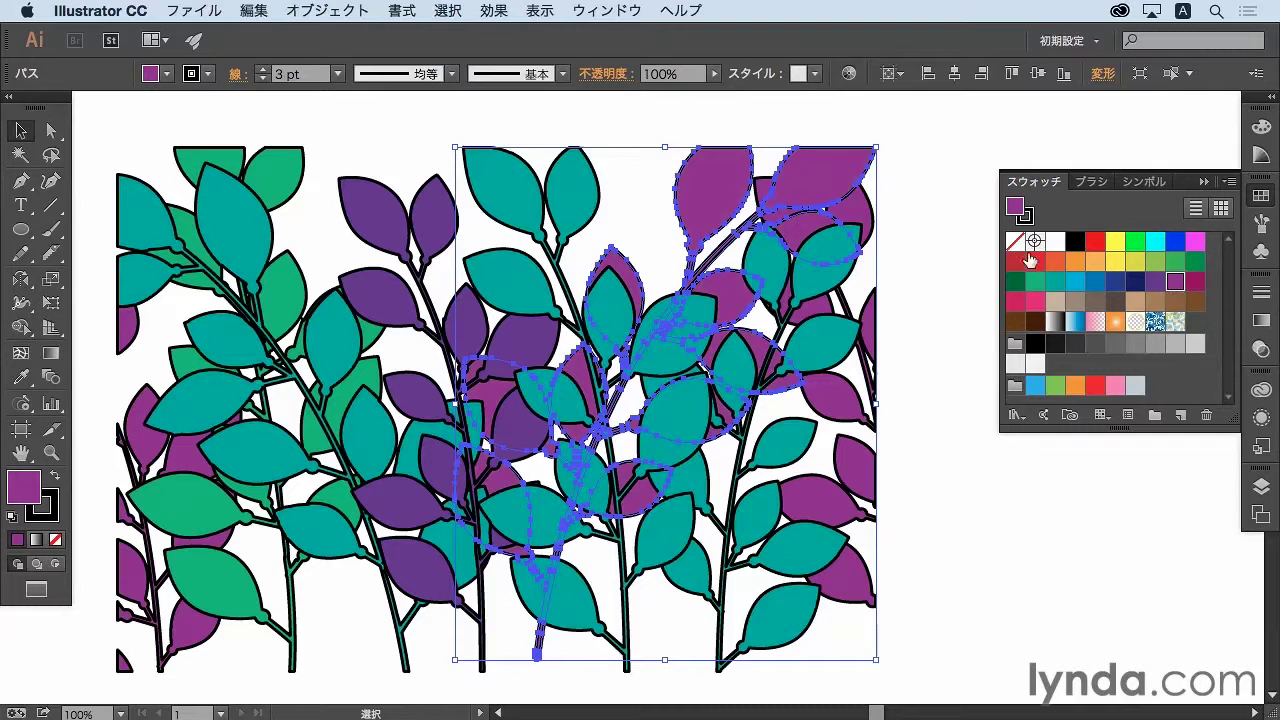
left_click(870, 218)
left_click(1058, 283)
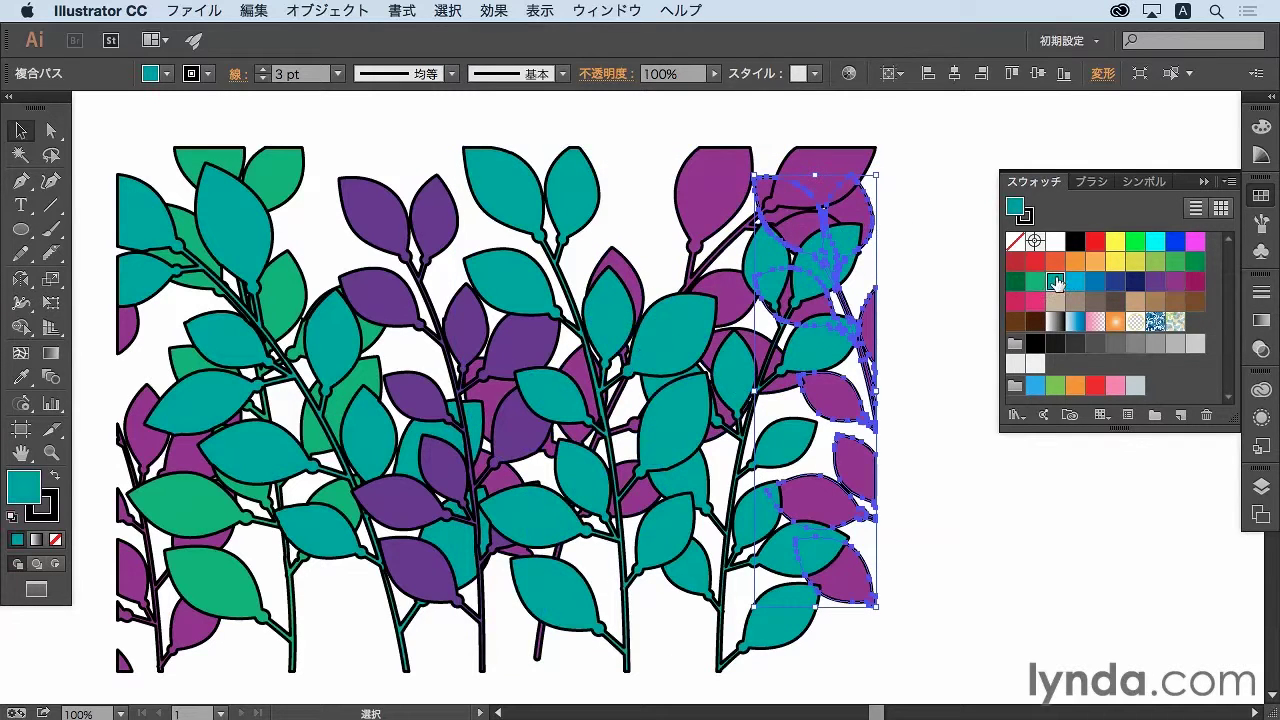
left_click(1036, 283)
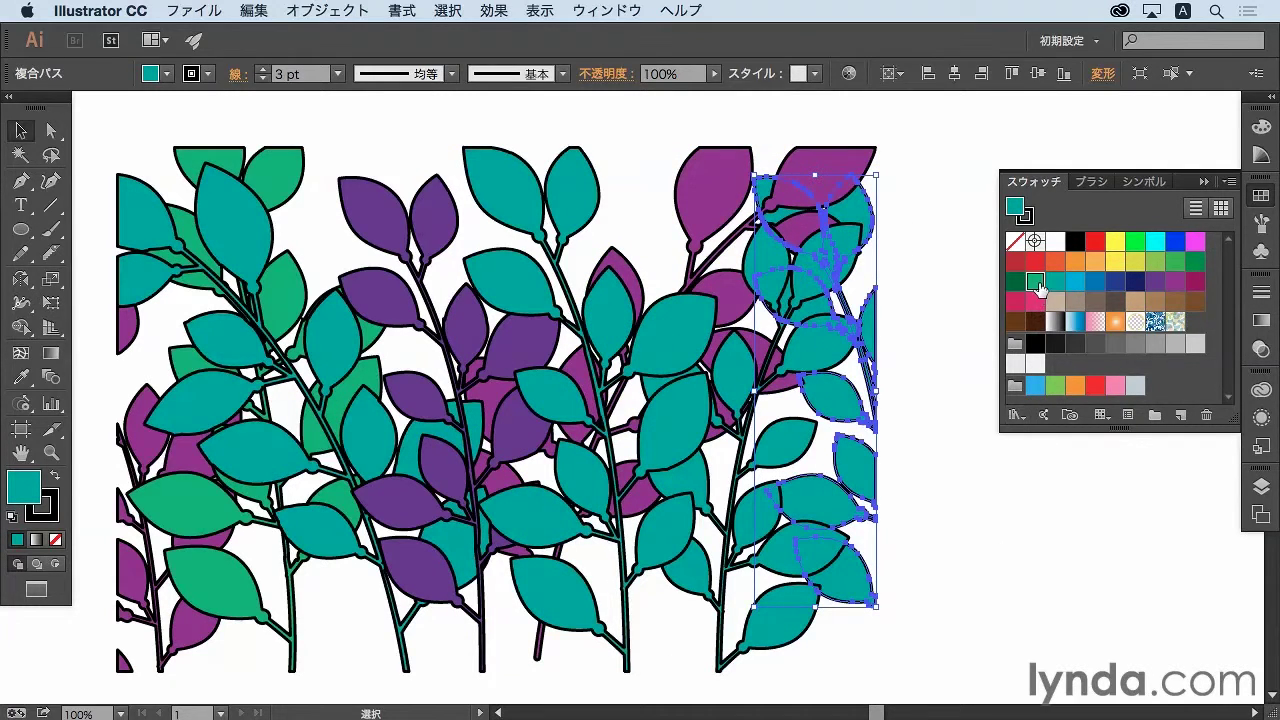
left_click(974, 574)
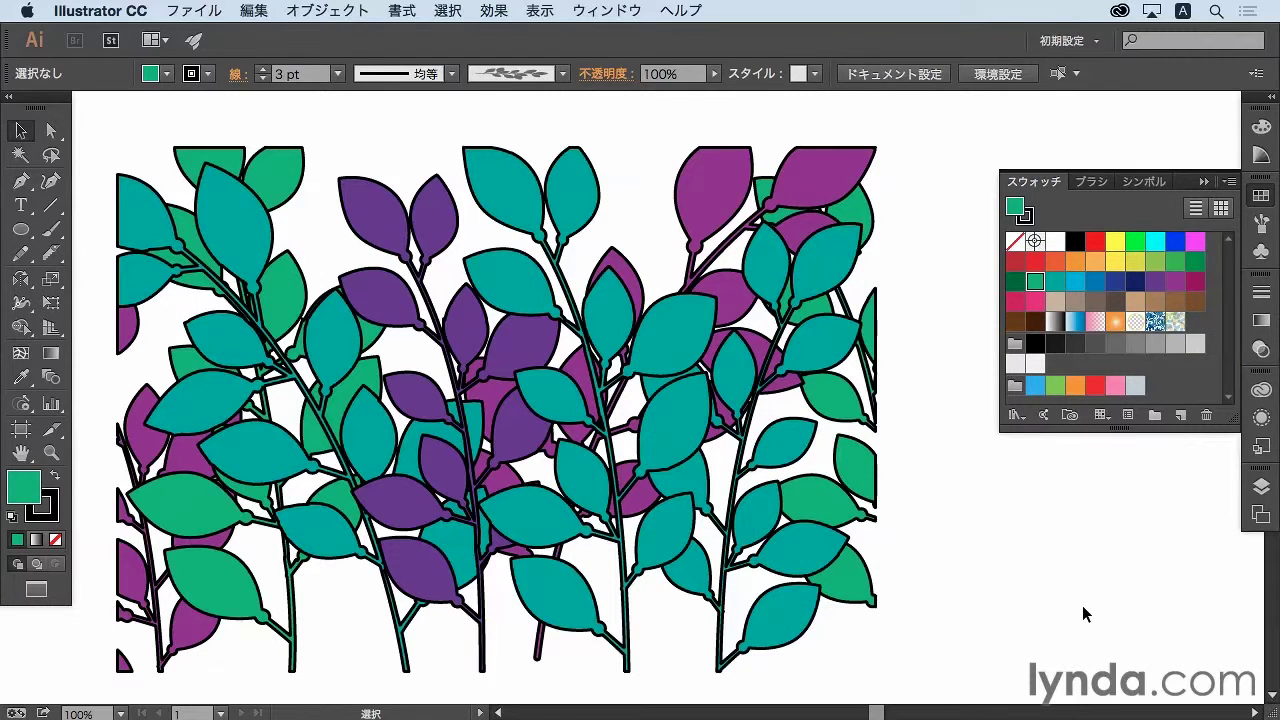
Step: Open the アースカラー (Earth Tones) swatch library and stretch its panel to show every colour group
left_click(1181, 371)
left_click(1018, 418)
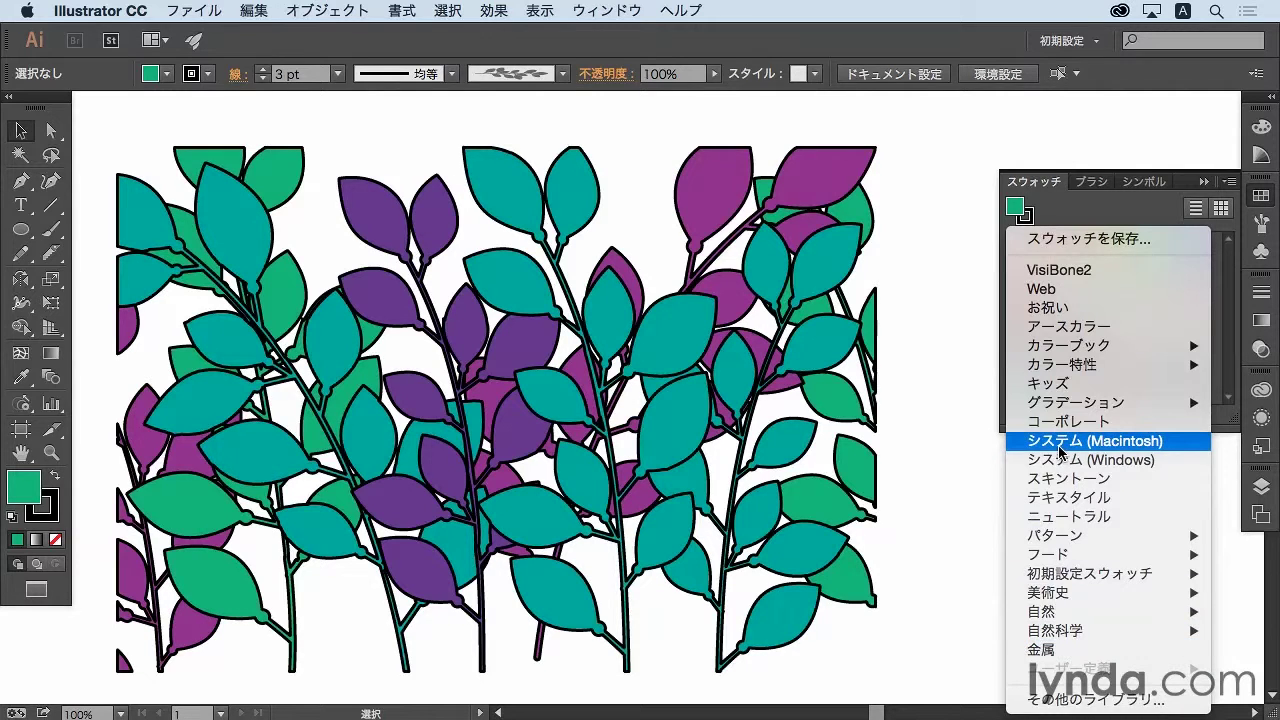
left_click(1066, 327)
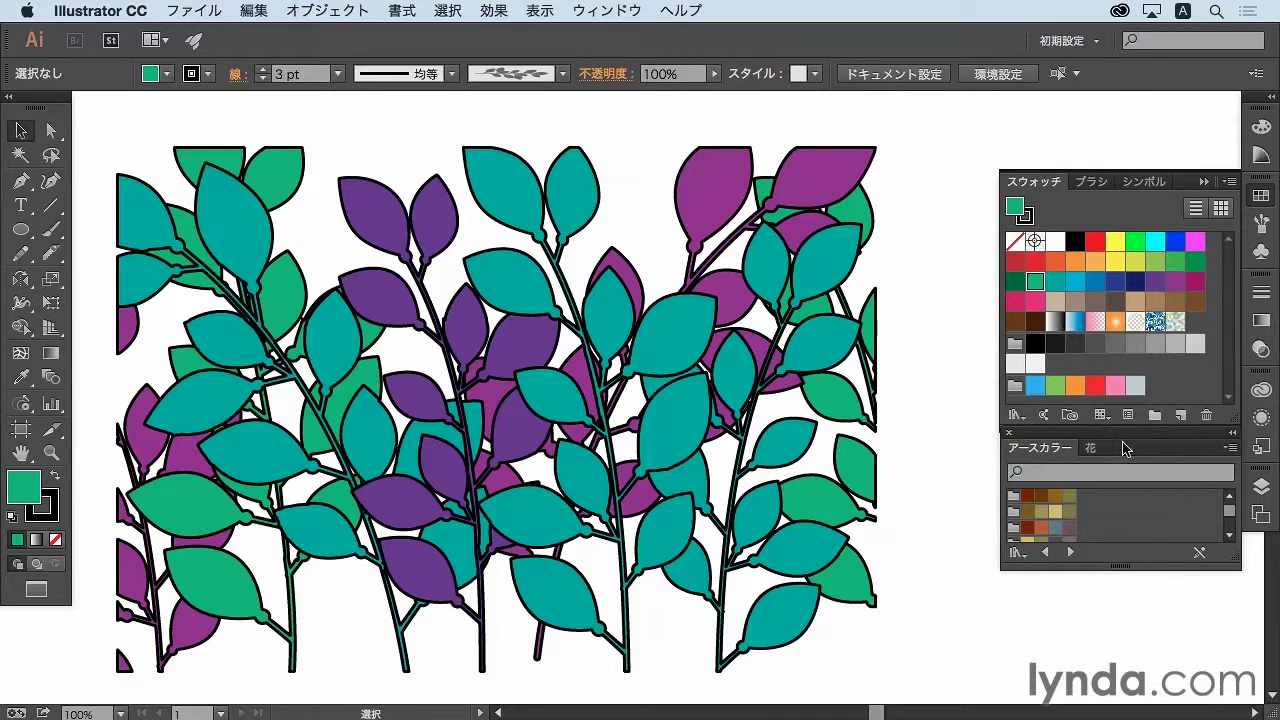
left_click_drag(1120, 568, 1116, 681)
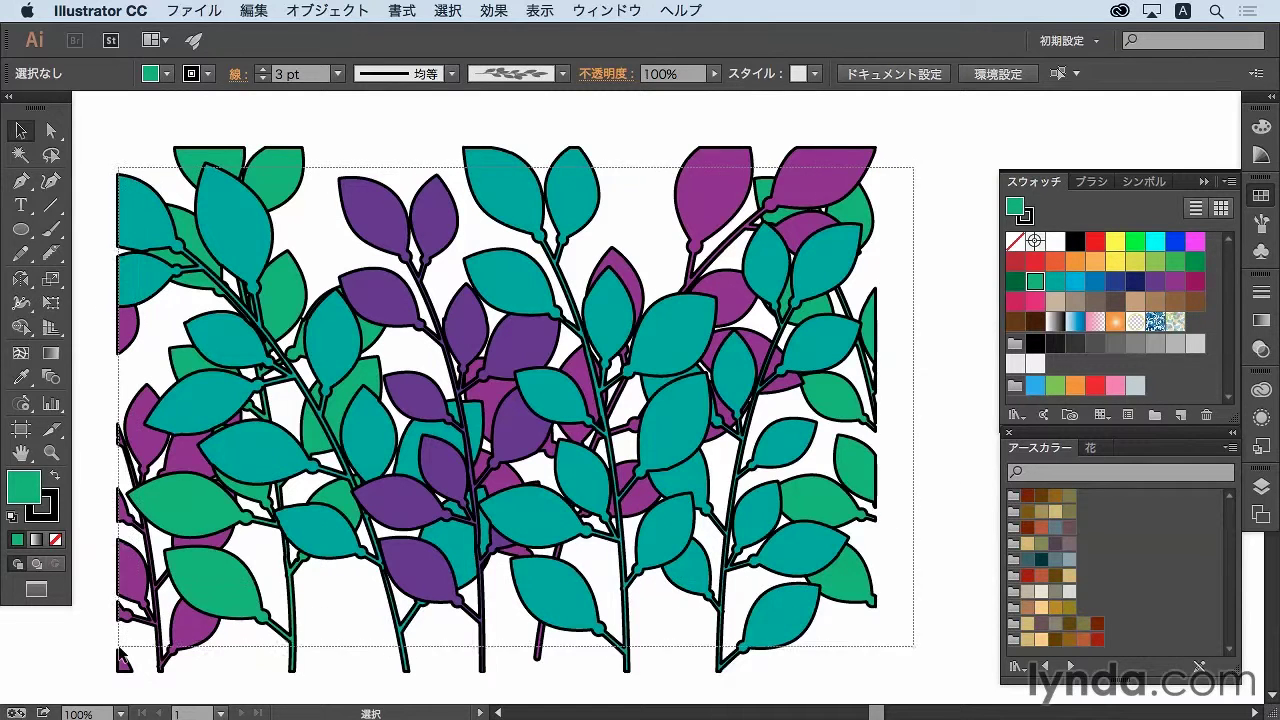
Step: Reset all leaves to white, then fill the middle and two left plants with olive
left_click_drag(915, 172, 130, 660)
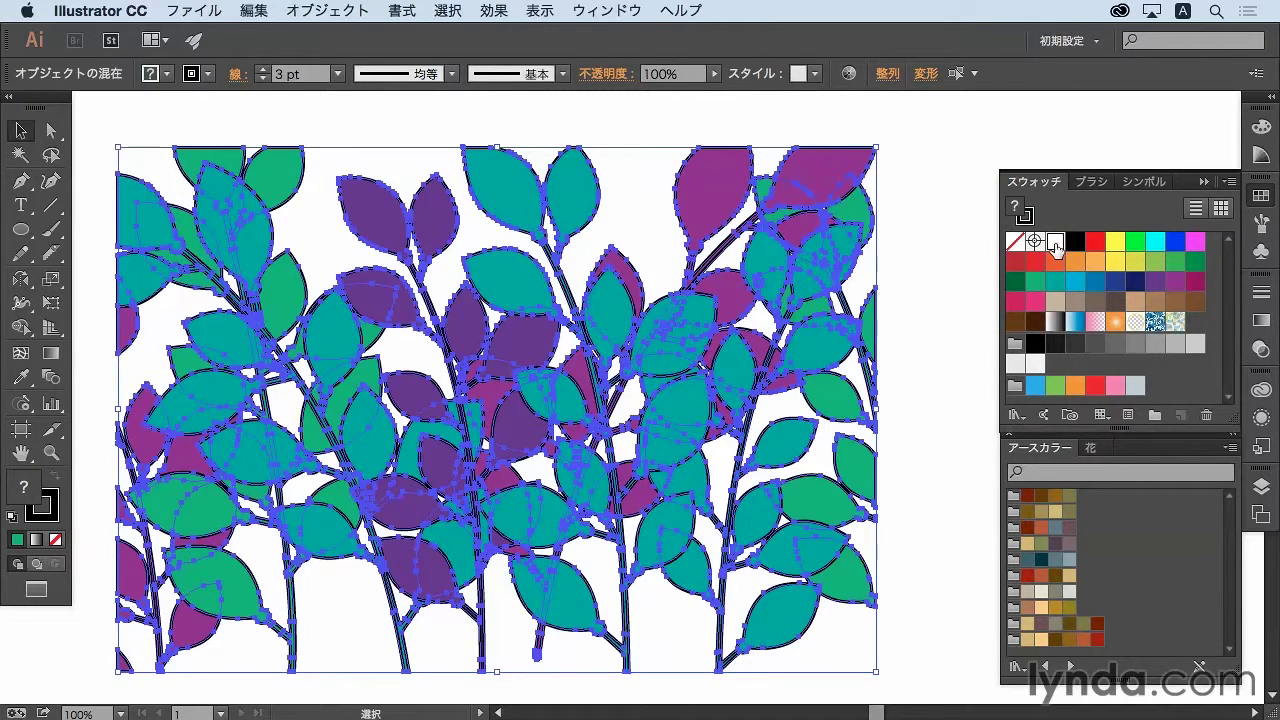
left_click(1055, 241)
left_click(898, 138)
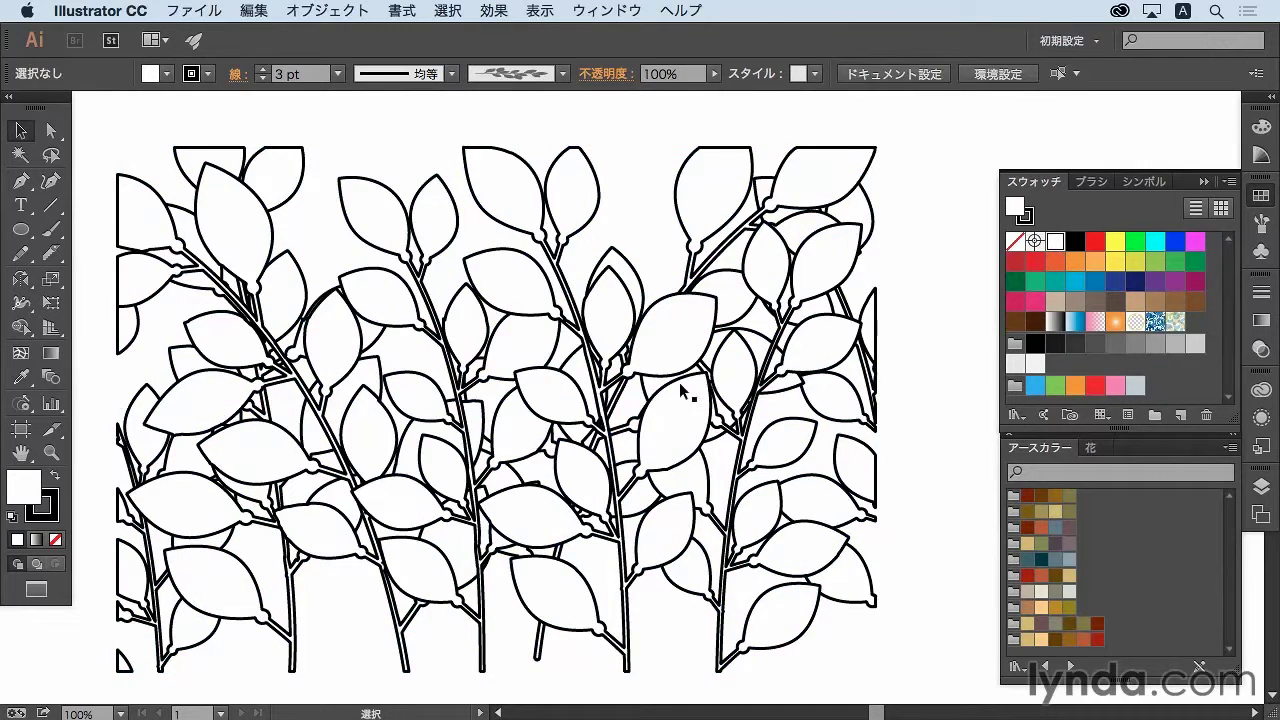
left_click(510, 295)
left_click(322, 345, "shift")
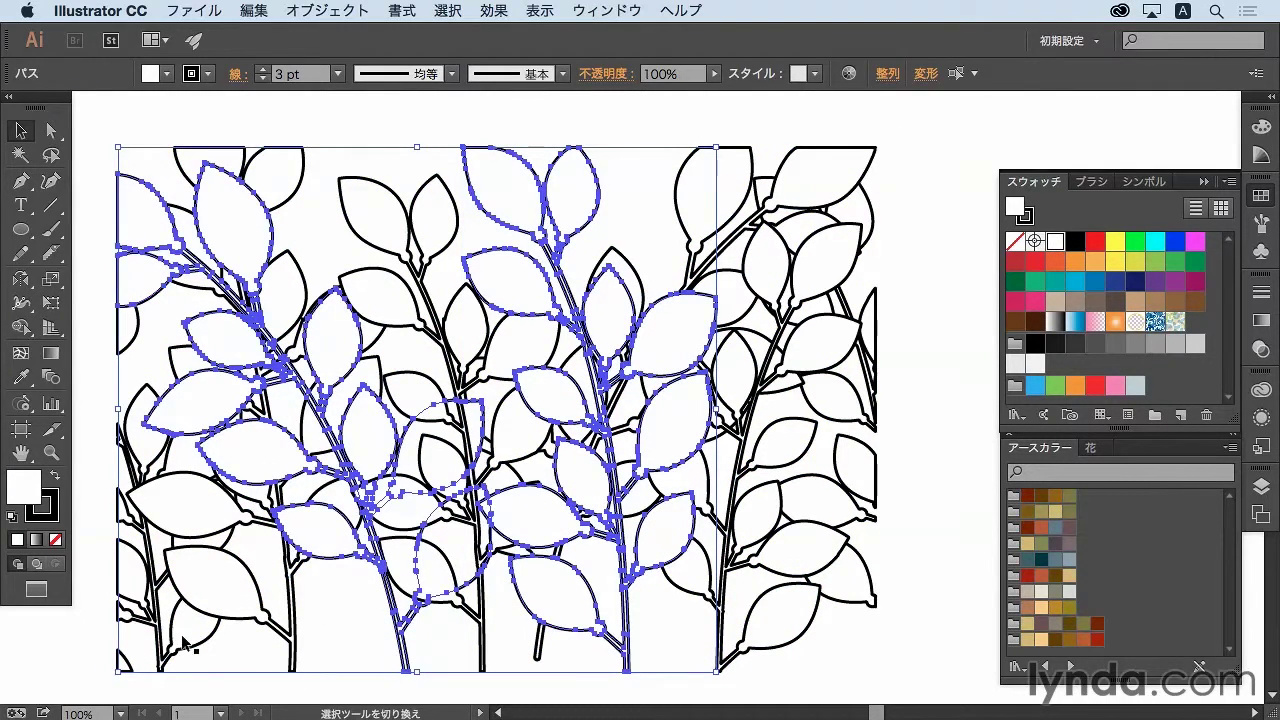
left_click(183, 643, "shift")
left_click(1041, 511)
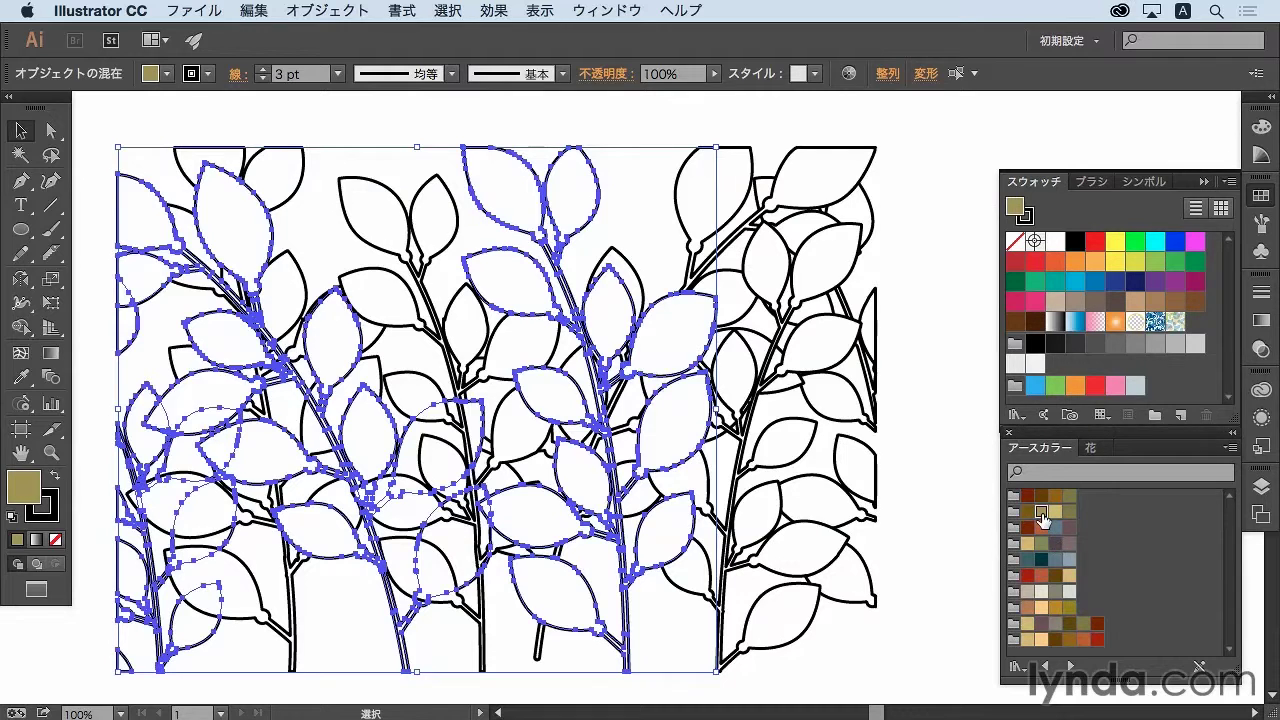
Step: Fill the middle and right plants' white leaves dark brown and the left plant's orange-brown
left_click(440, 226)
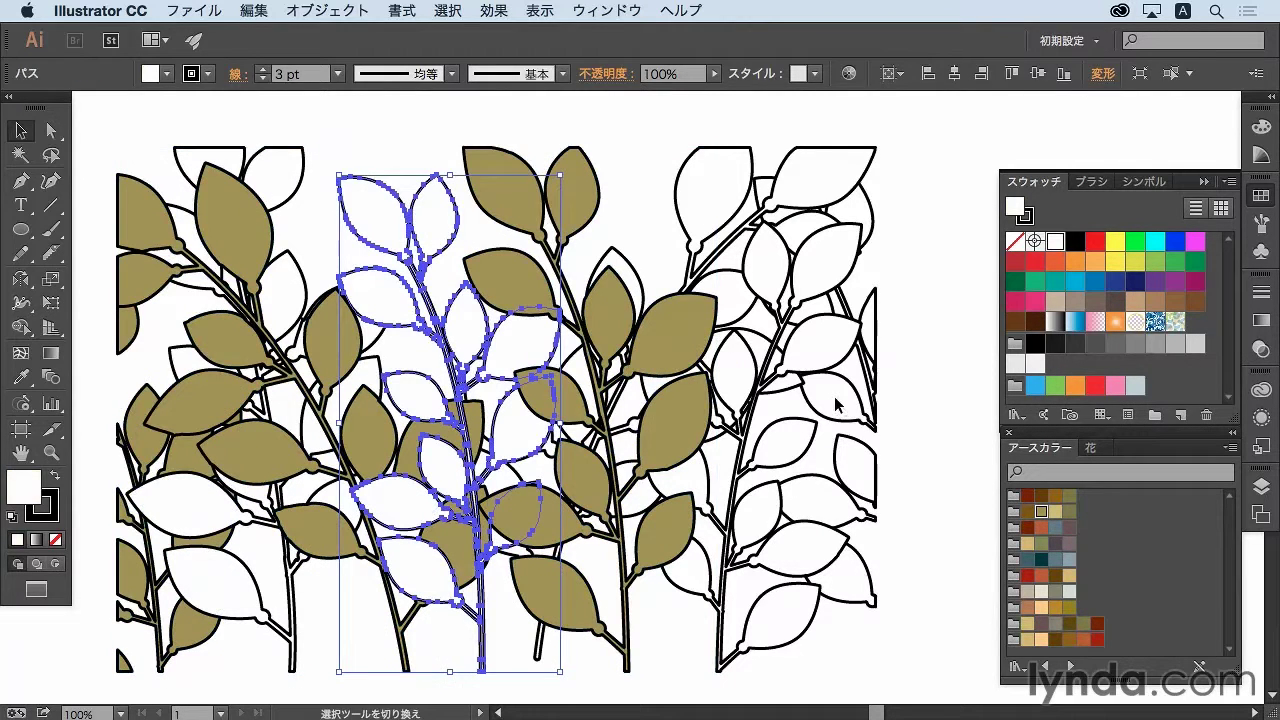
left_click(842, 408, "shift")
left_click(1041, 497)
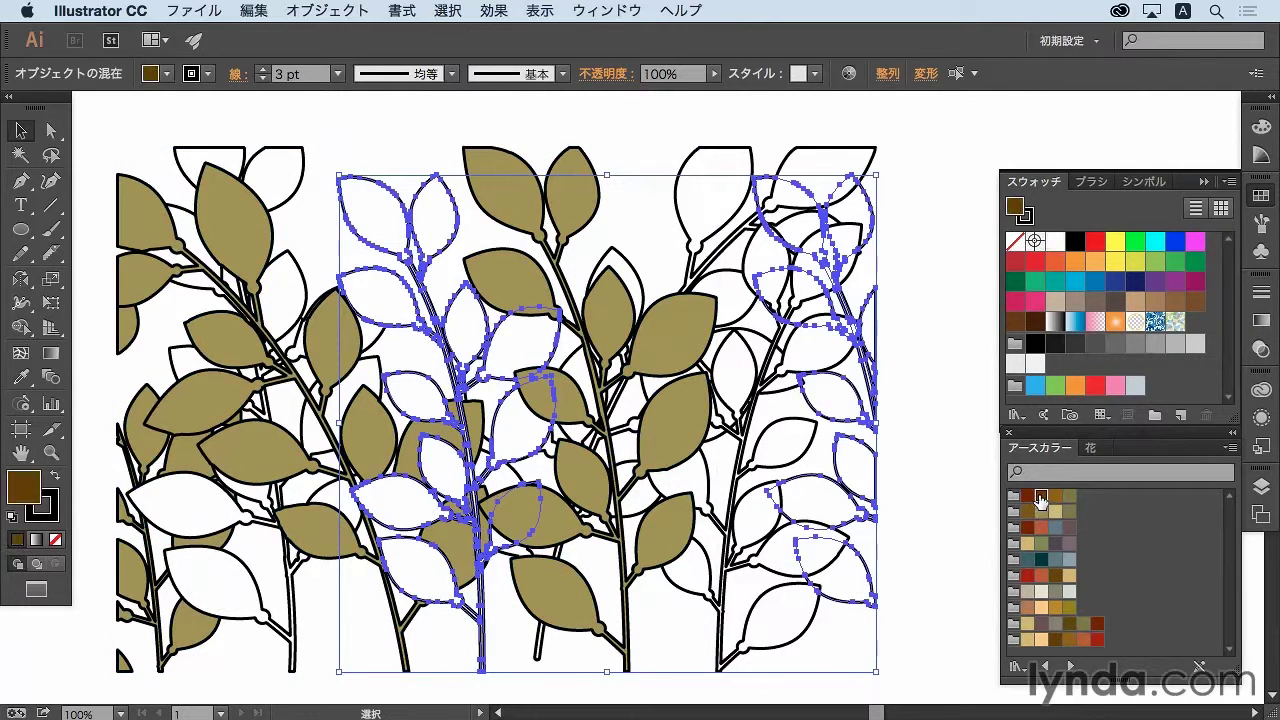
left_click(223, 157)
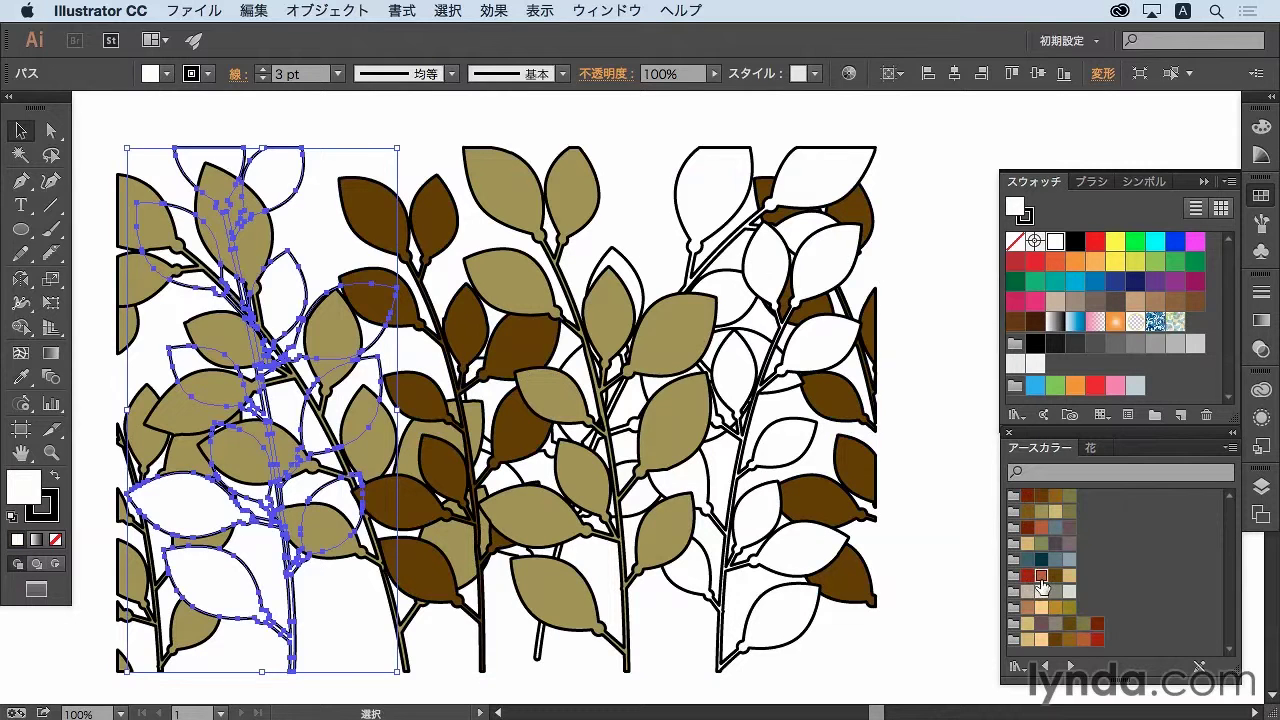
left_click(1041, 575)
Step: Fill the remaining right and middle white leaves with gold
left_click(698, 497)
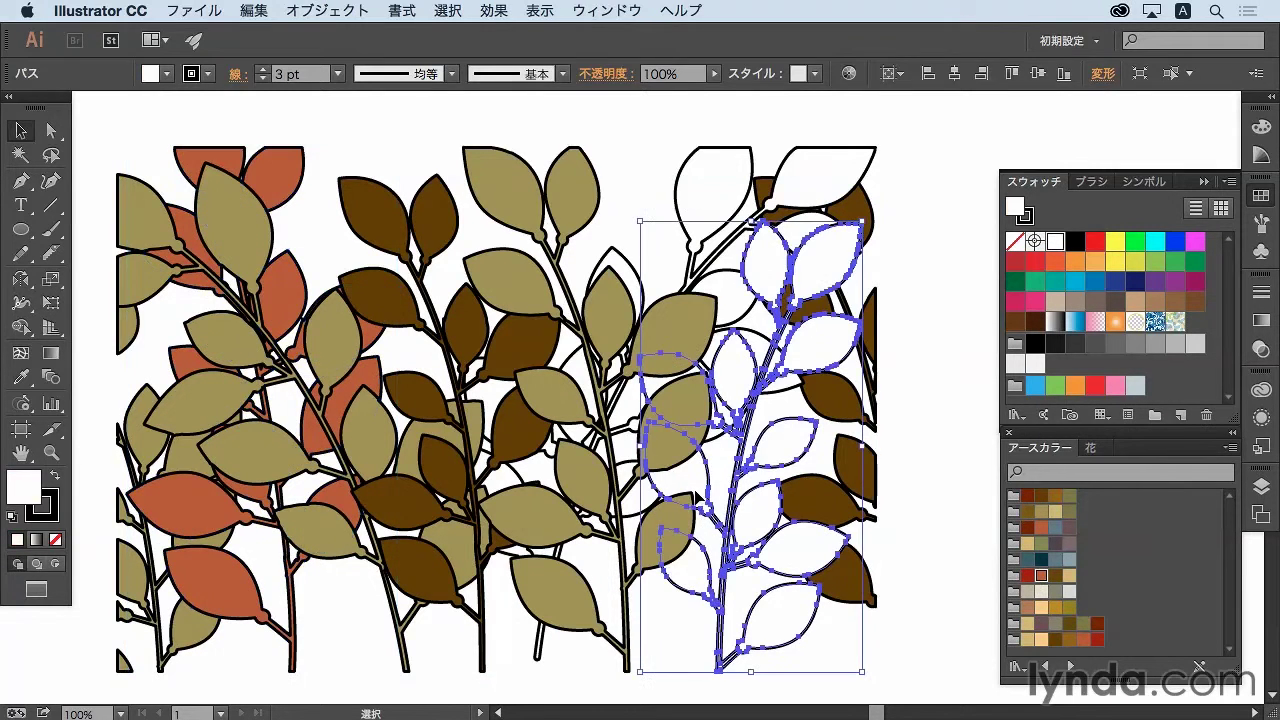
left_click(546, 655, "shift")
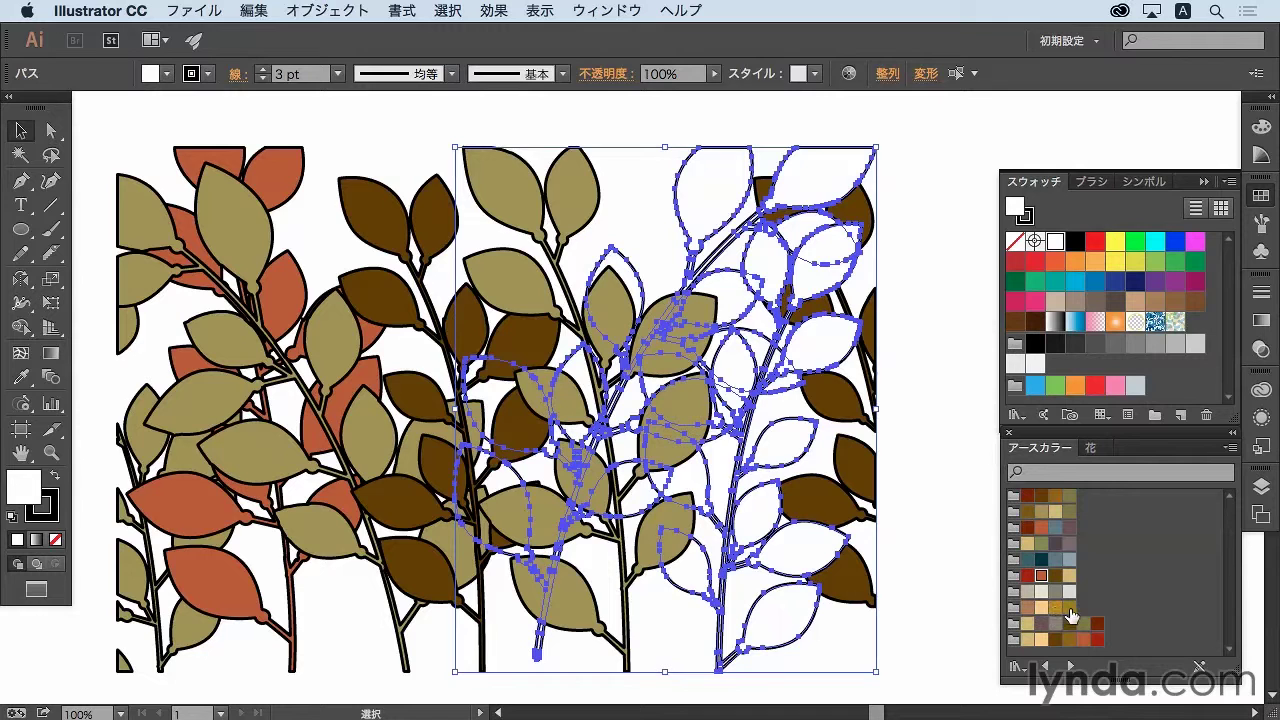
left_click(1054, 608)
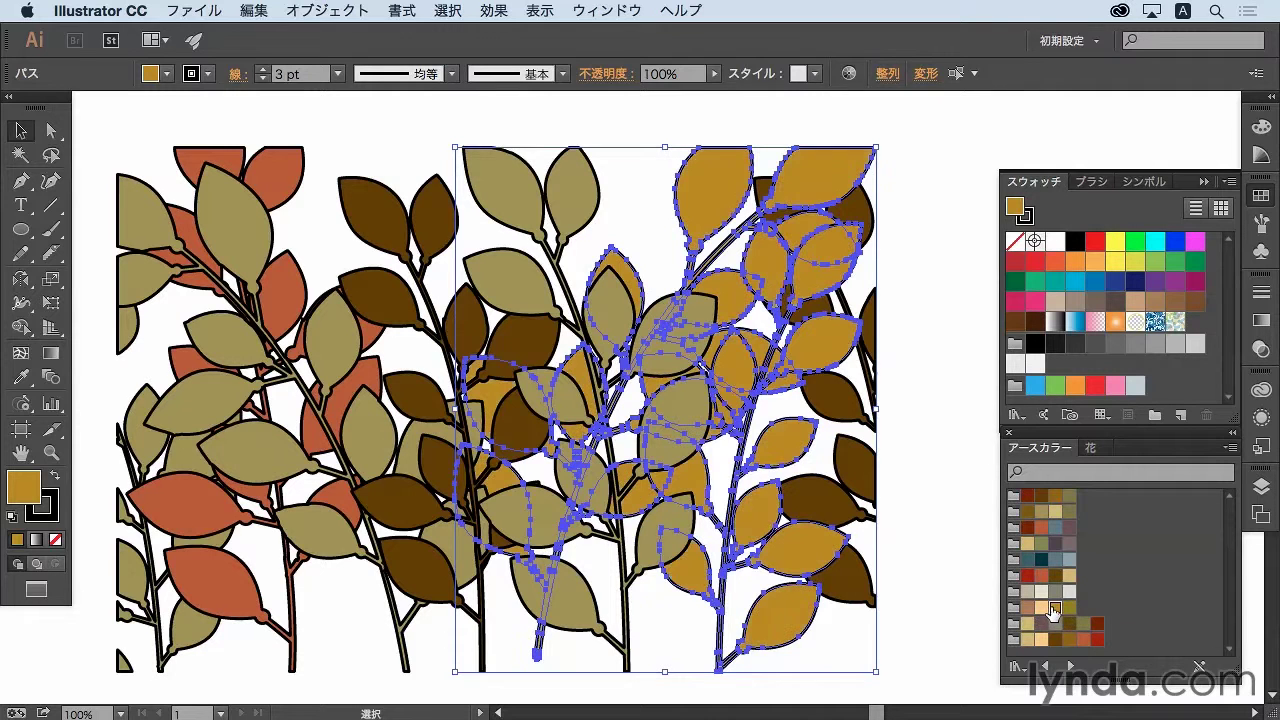
left_click(920, 385)
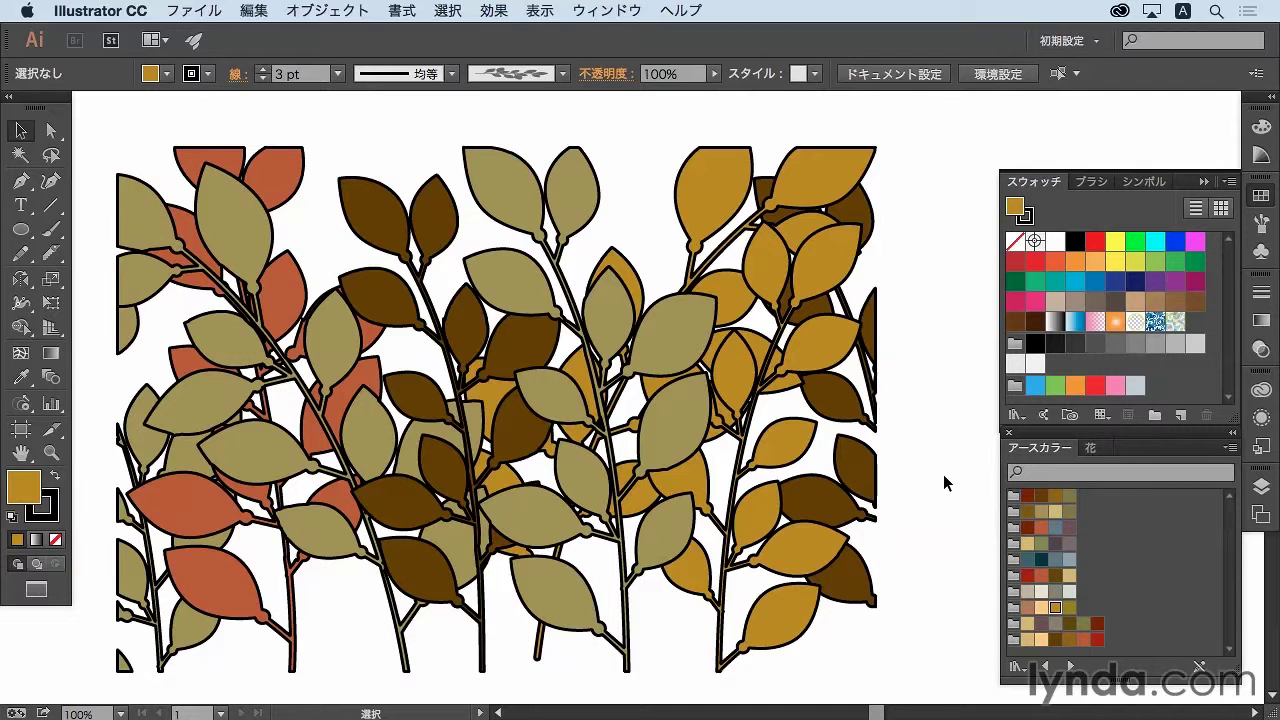
Step: Open the Kids swatch library
left_click(1016, 414)
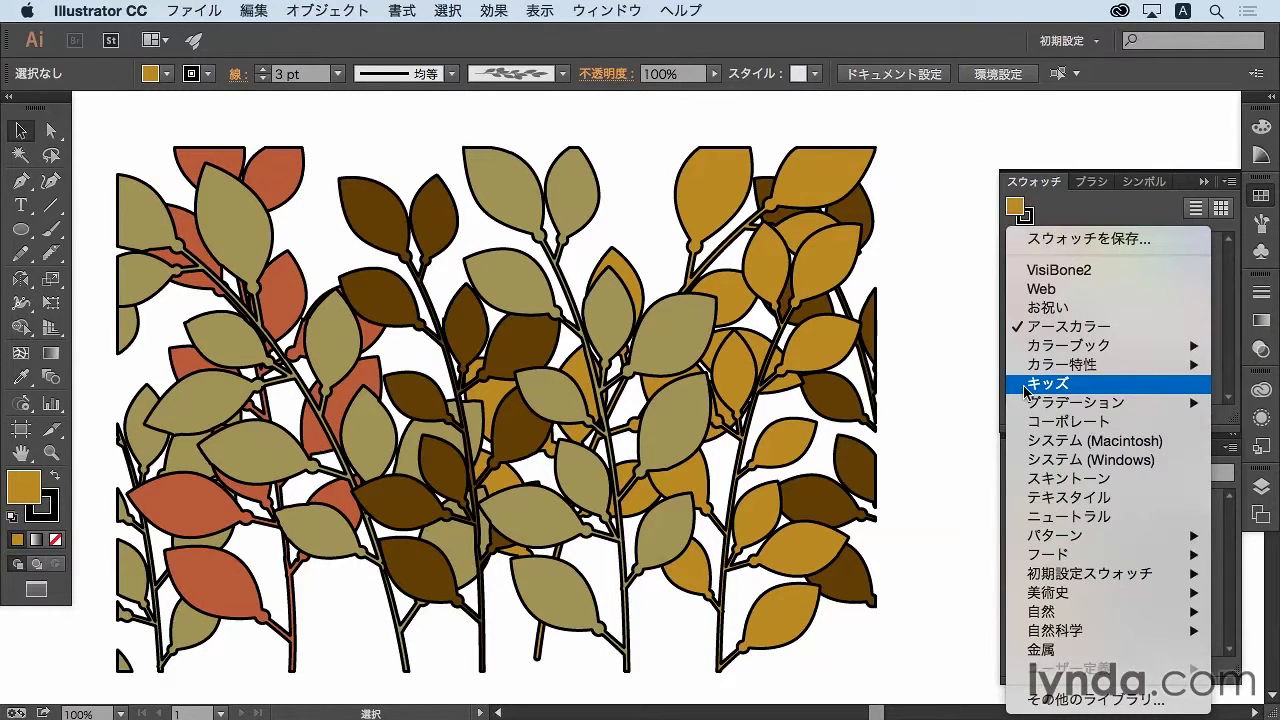
left_click(1025, 384)
scroll(1122, 566, "down", 2)
scroll(1122, 566, "down", 2)
scroll(1122, 566, "down", 1)
scroll(1122, 566, "up", 4)
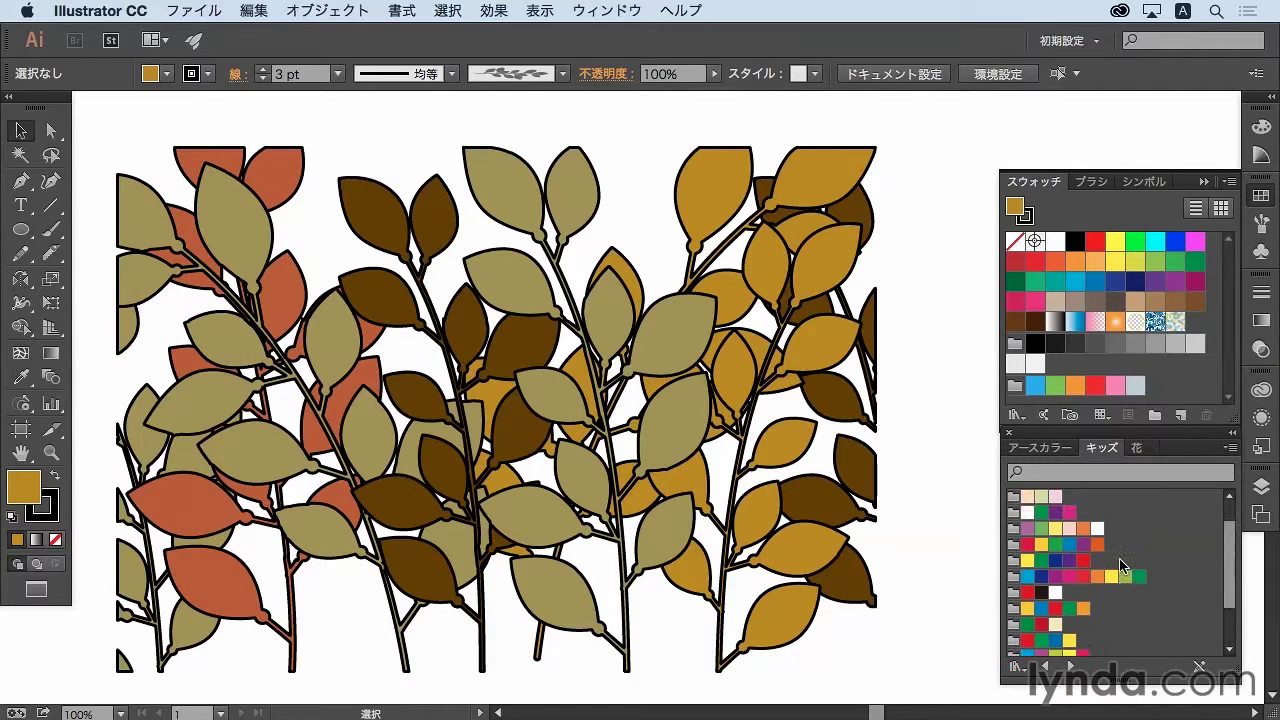
scroll(1122, 566, "down", 1)
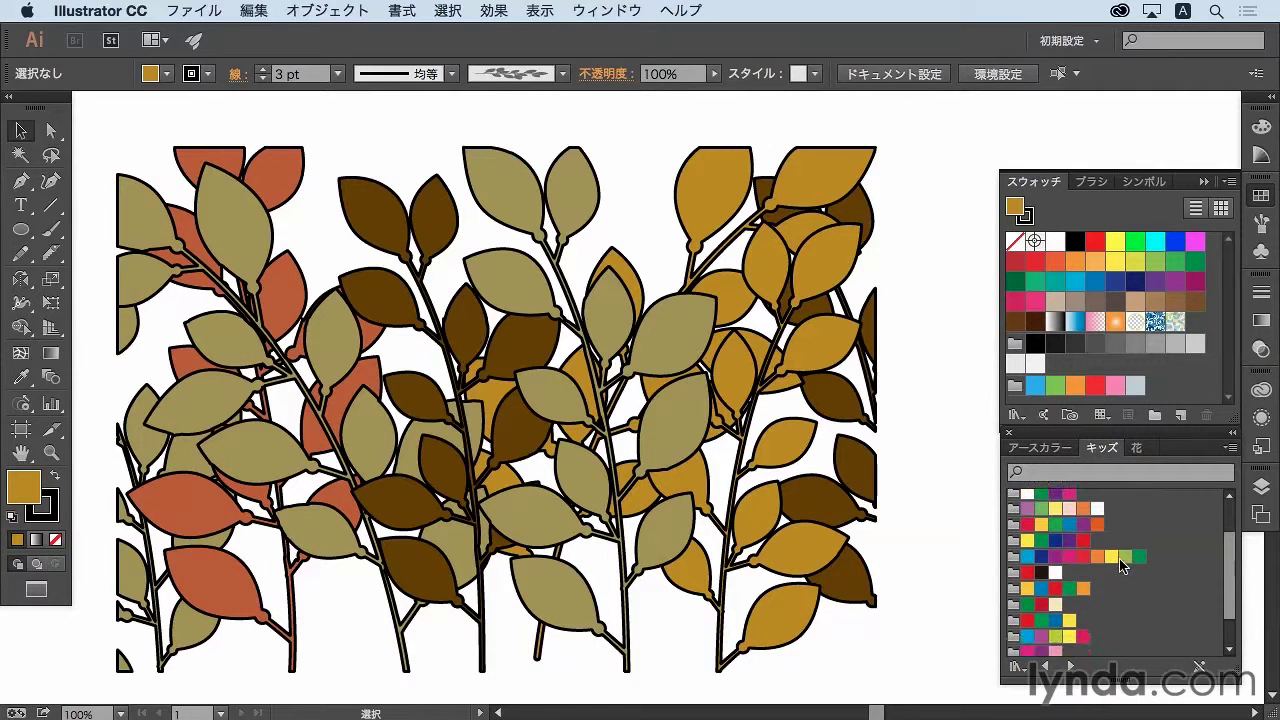
Step: Fill three leaf groups magenta-pink, then the middle olive and left orange-brown leaves light green
left_click(718, 397)
left_click(472, 350, "shift")
left_click(222, 366, "shift")
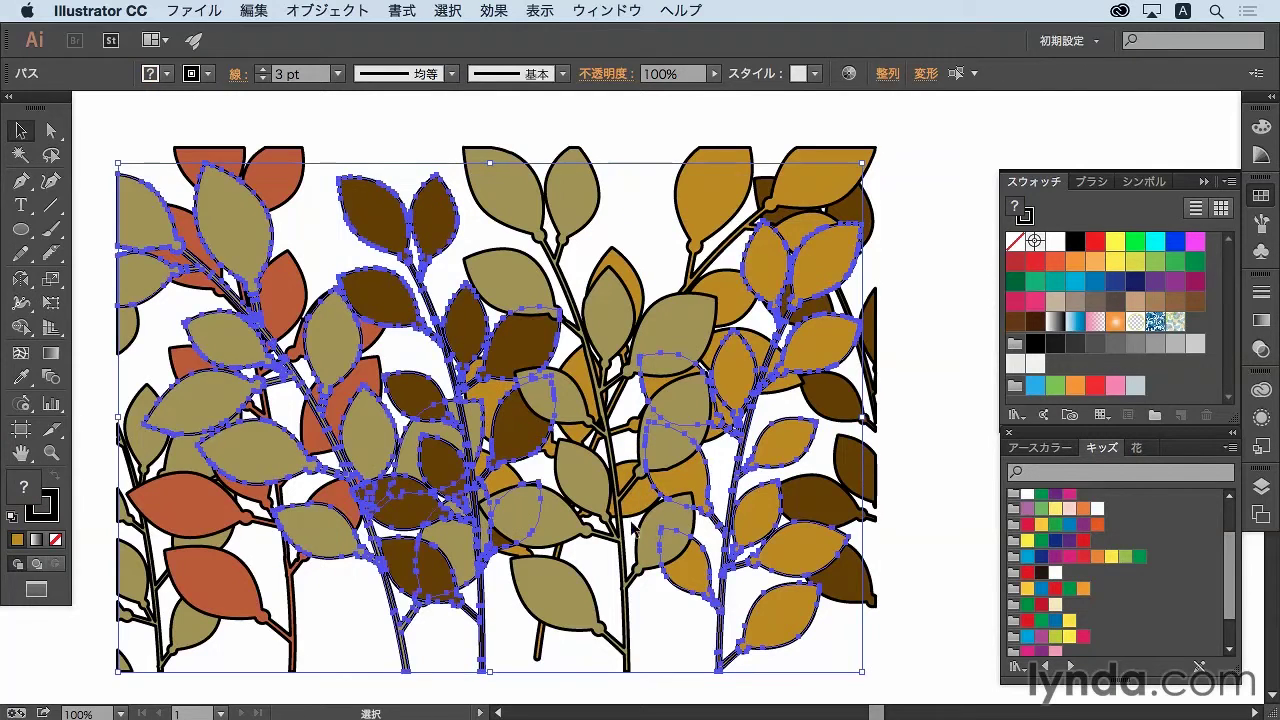
left_click(1069, 556)
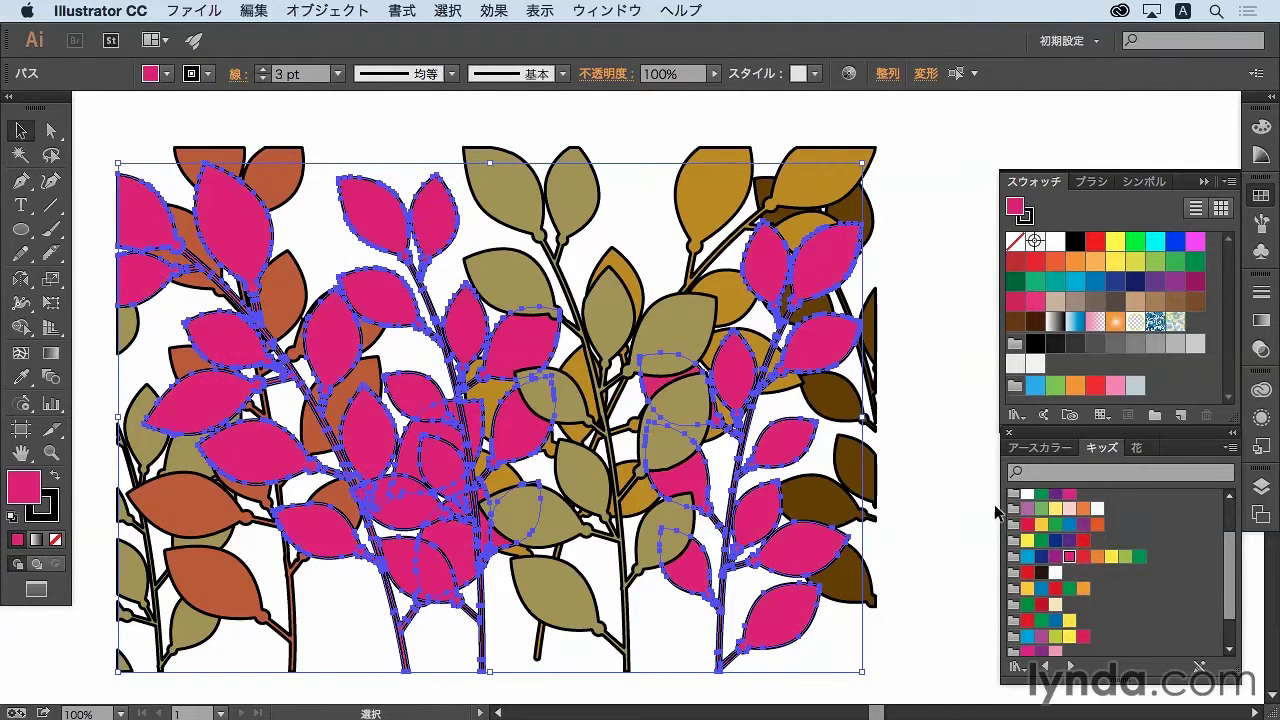
left_click(518, 204)
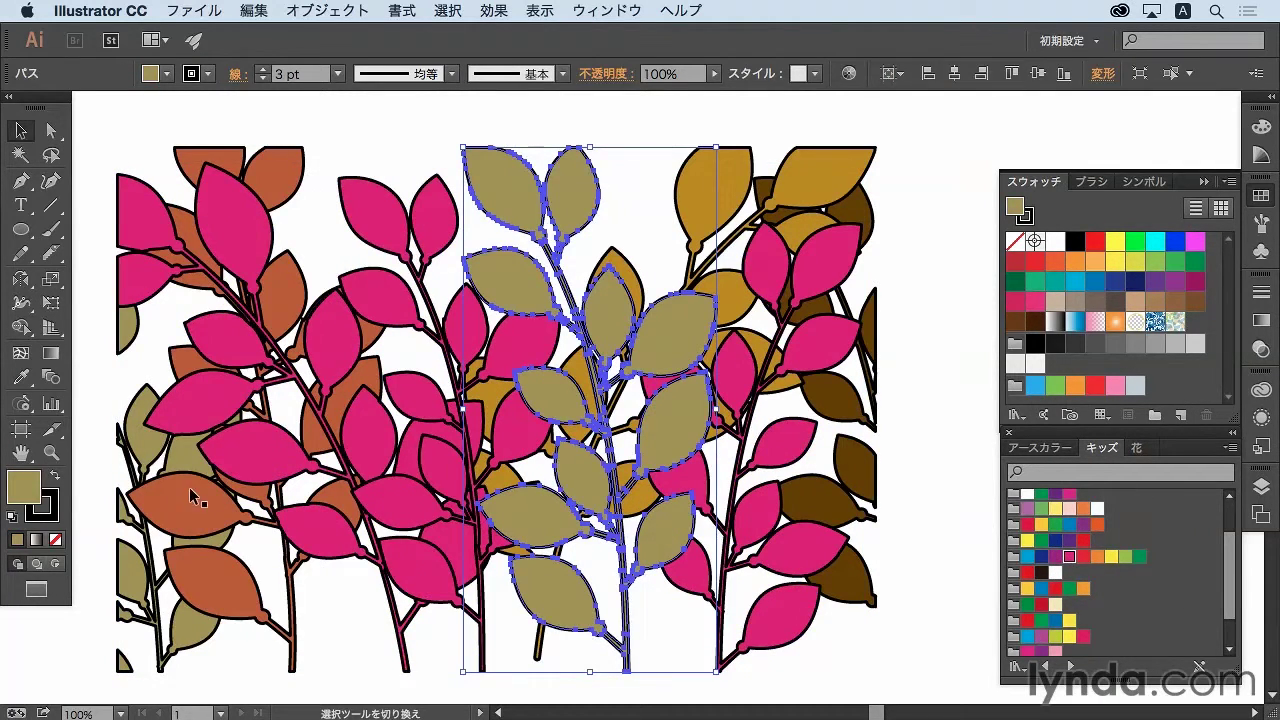
left_click(190, 499, "shift")
left_click(1125, 556)
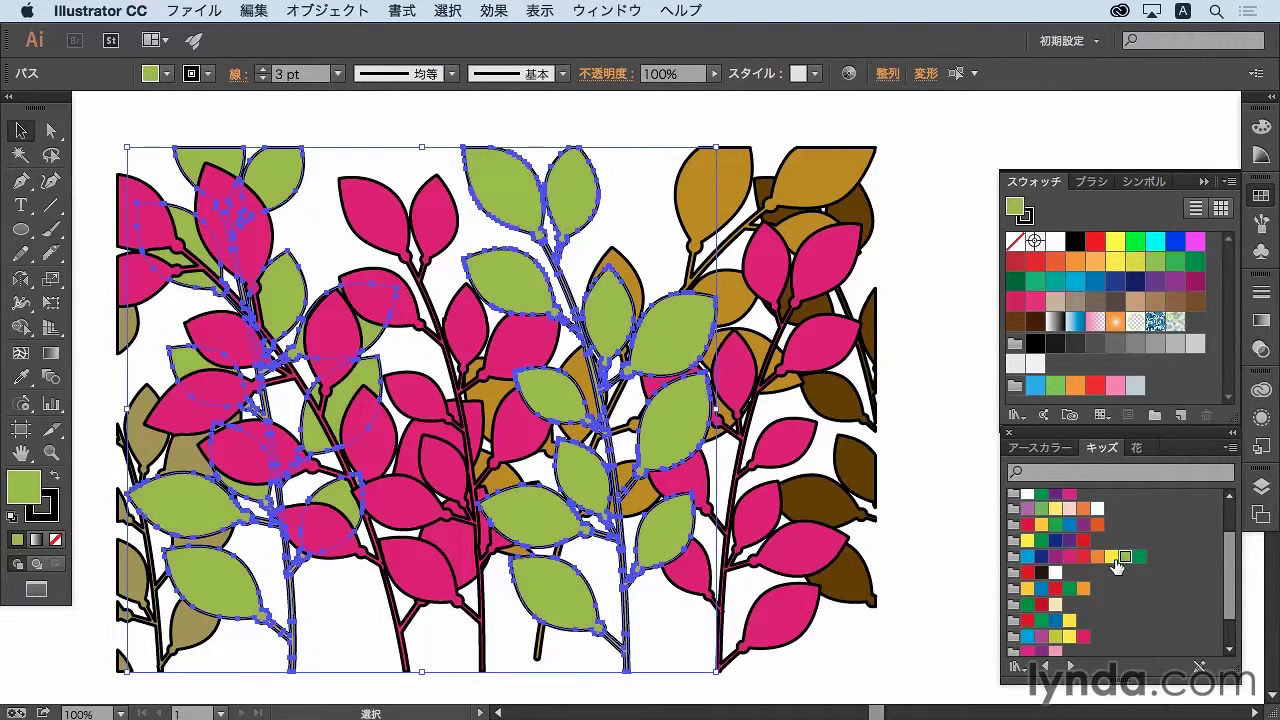
Step: Turn the right dark-brown and left olive leaves blue, and the middle gold leaves purple
left_click(841, 430)
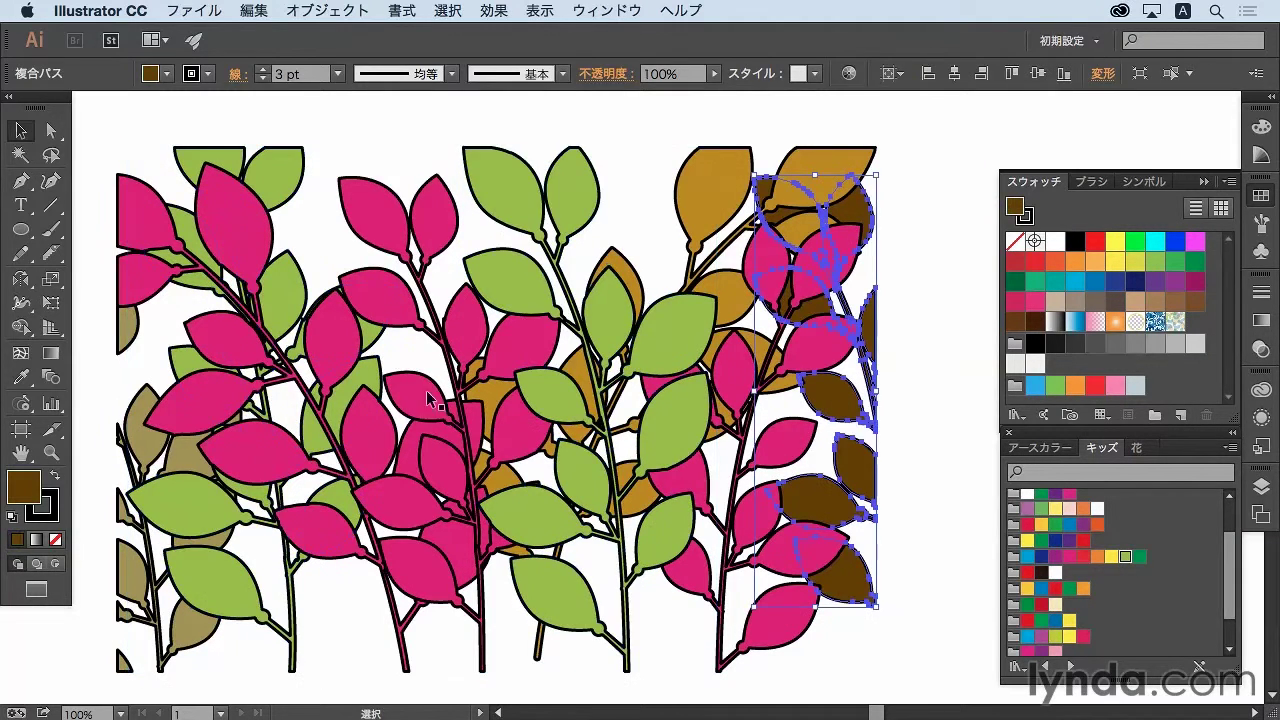
left_click(176, 472, "shift")
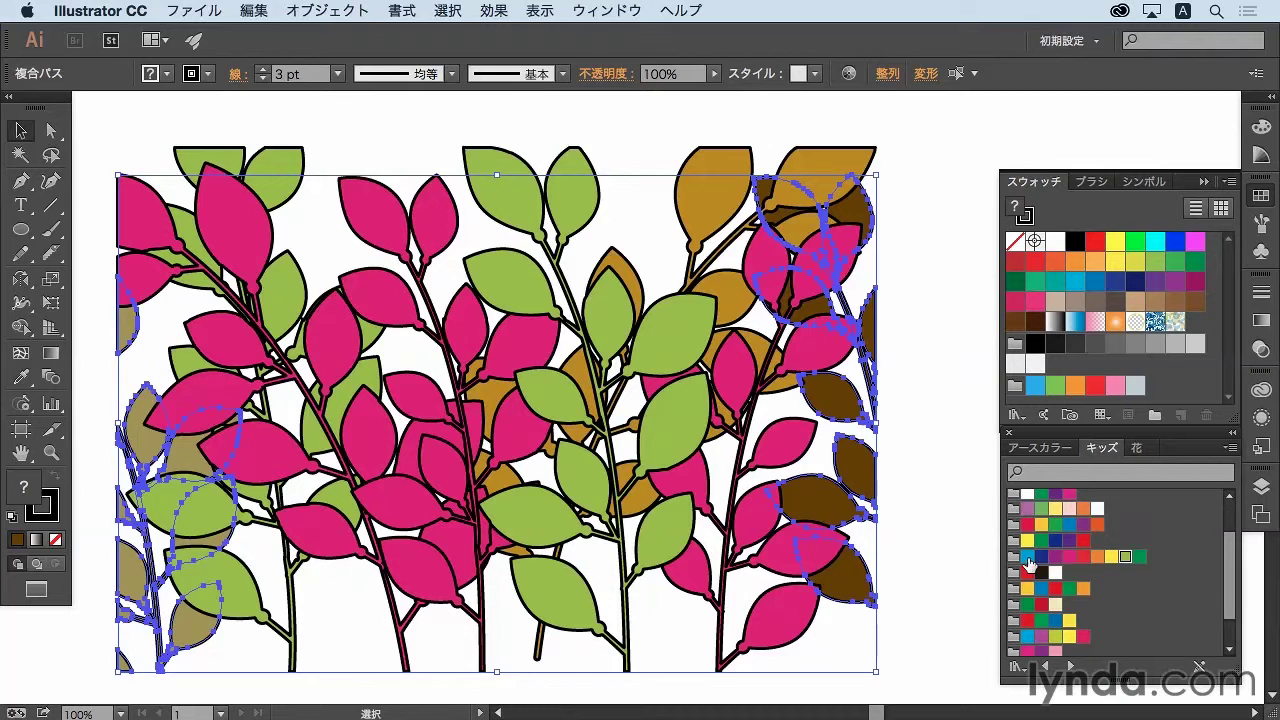
left_click(1027, 557)
left_click(710, 194)
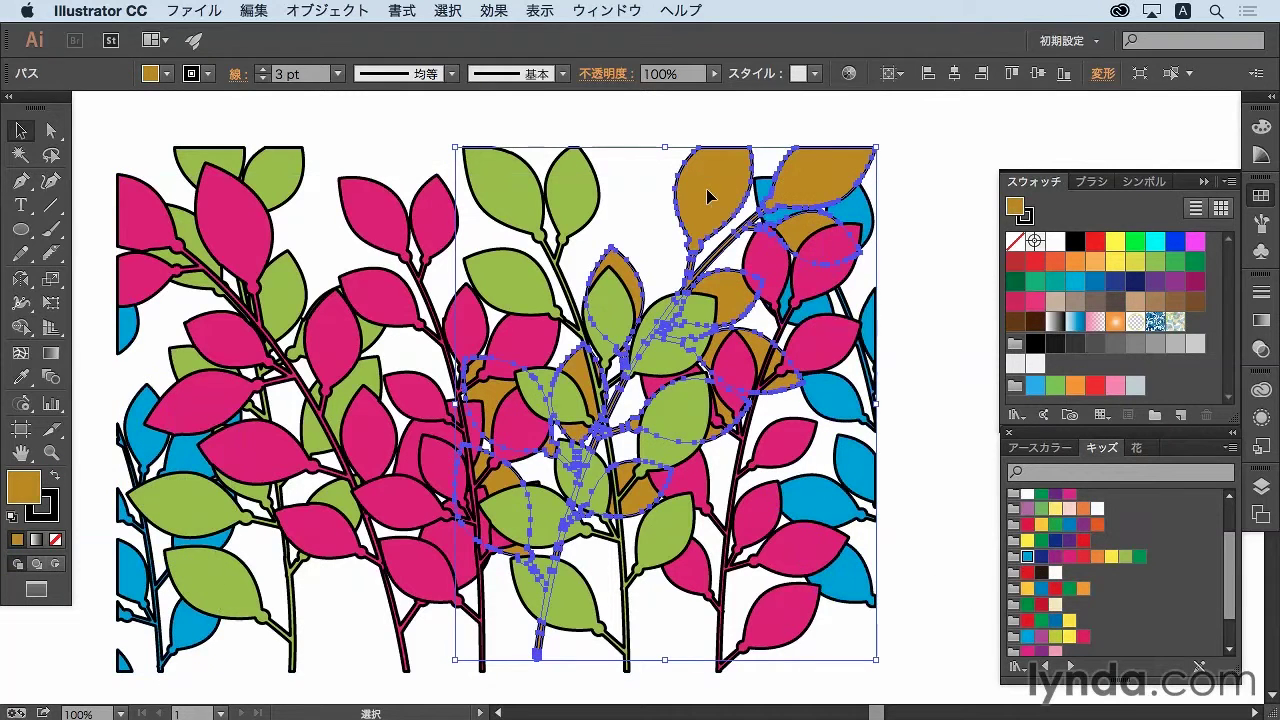
left_click(1083, 524)
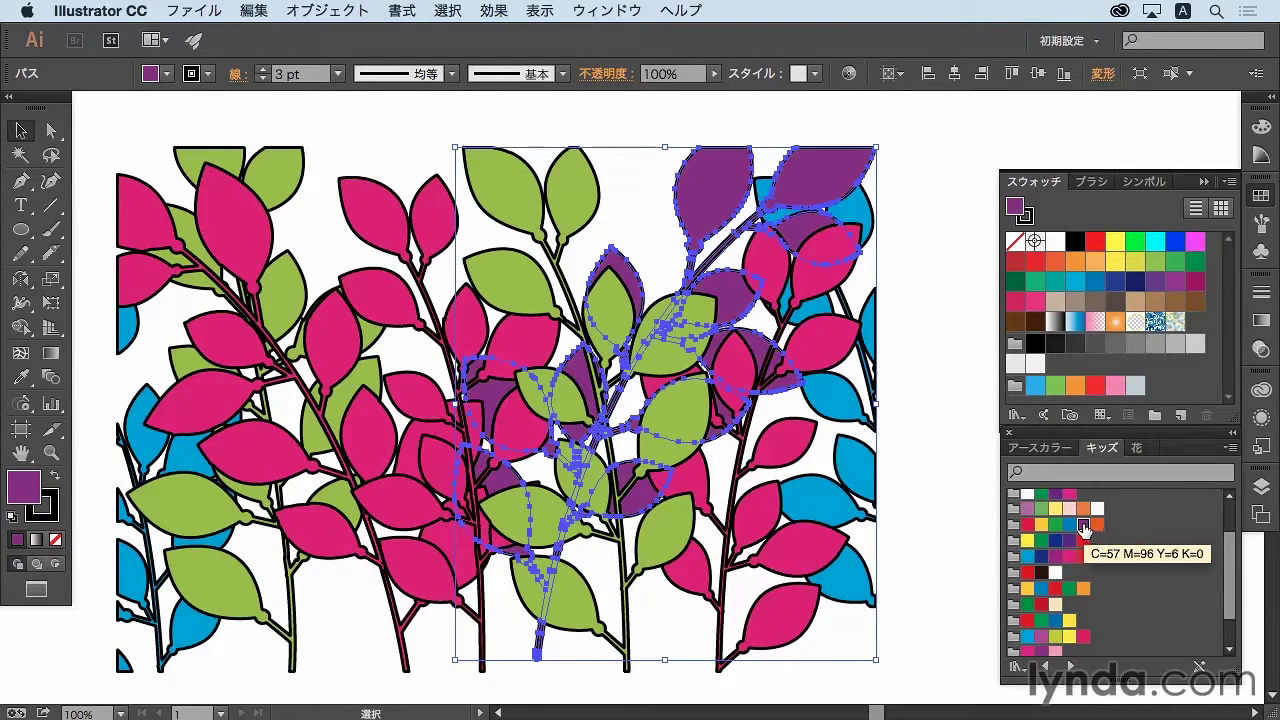
left_click(930, 425)
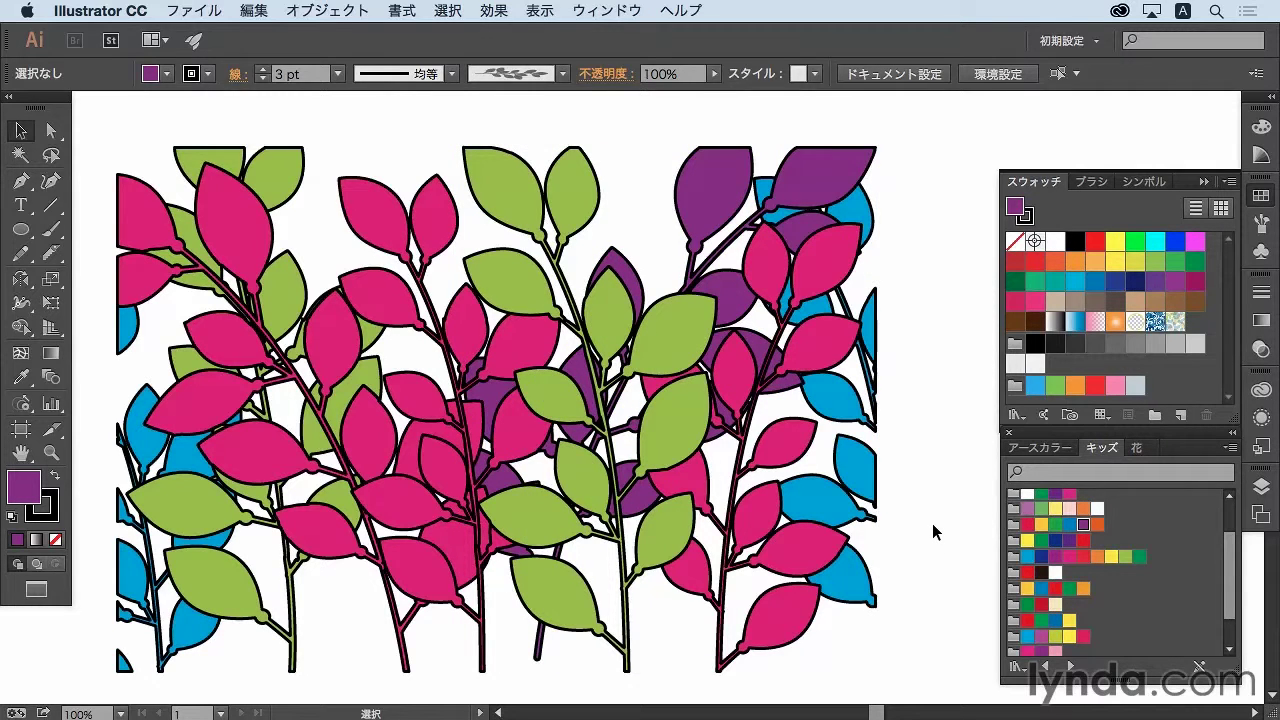
Step: Open the Ice Cream swatch library and recolour the purple leaves light pink
left_click(1017, 415)
mouse_move(1100, 554)
left_click(969, 562)
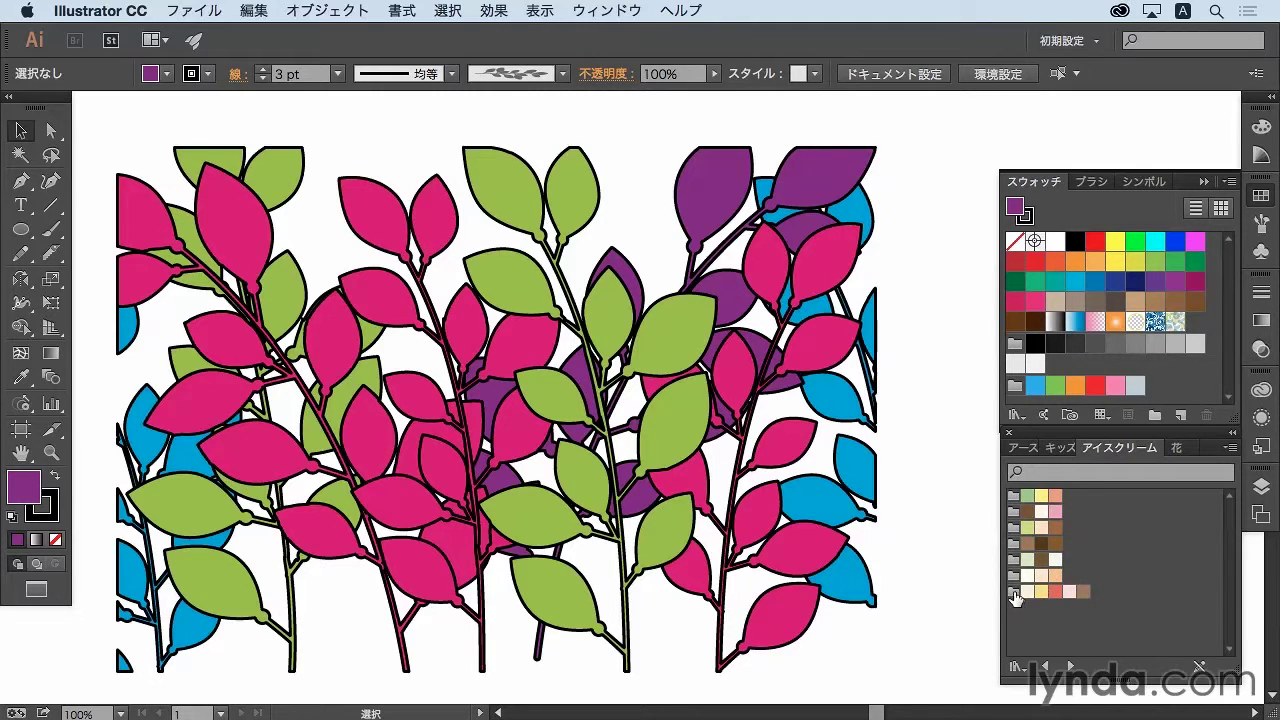
left_click(730, 305)
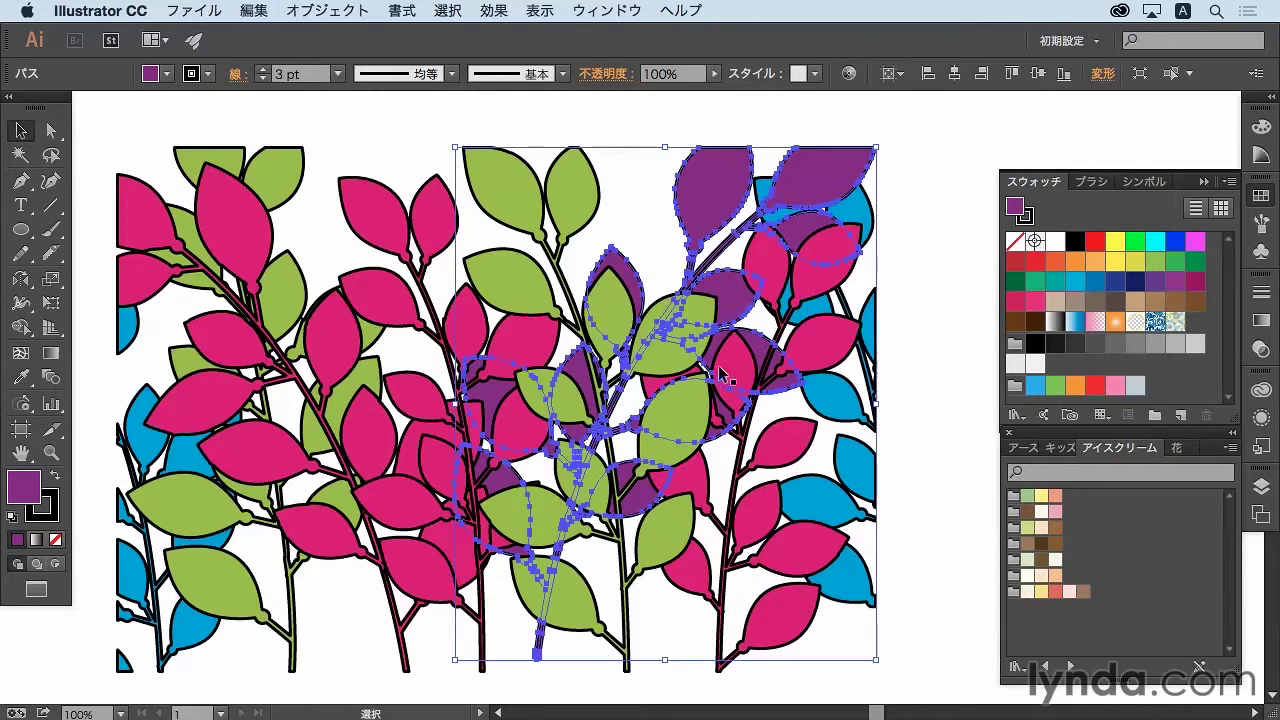
left_click(1057, 513)
Step: Fill the middle green and left magenta leaves light peach, and two magenta groups light green
left_click(590, 328)
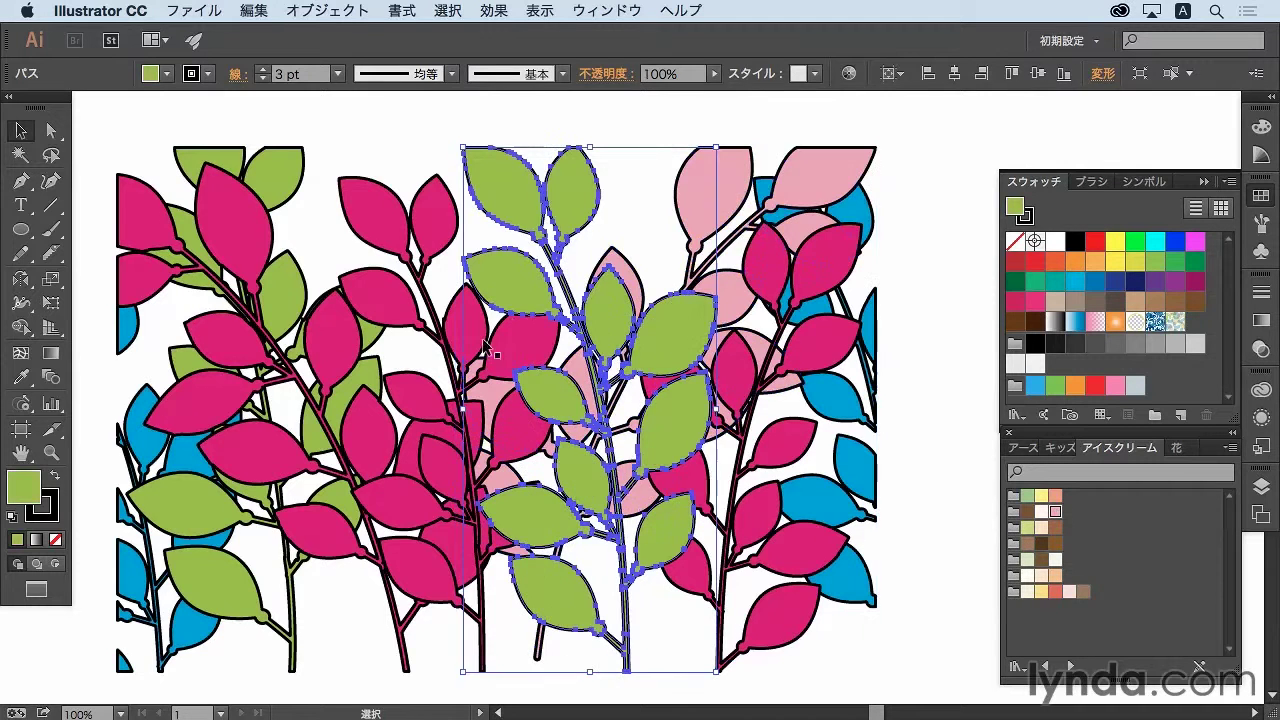
left_click(352, 332, "shift")
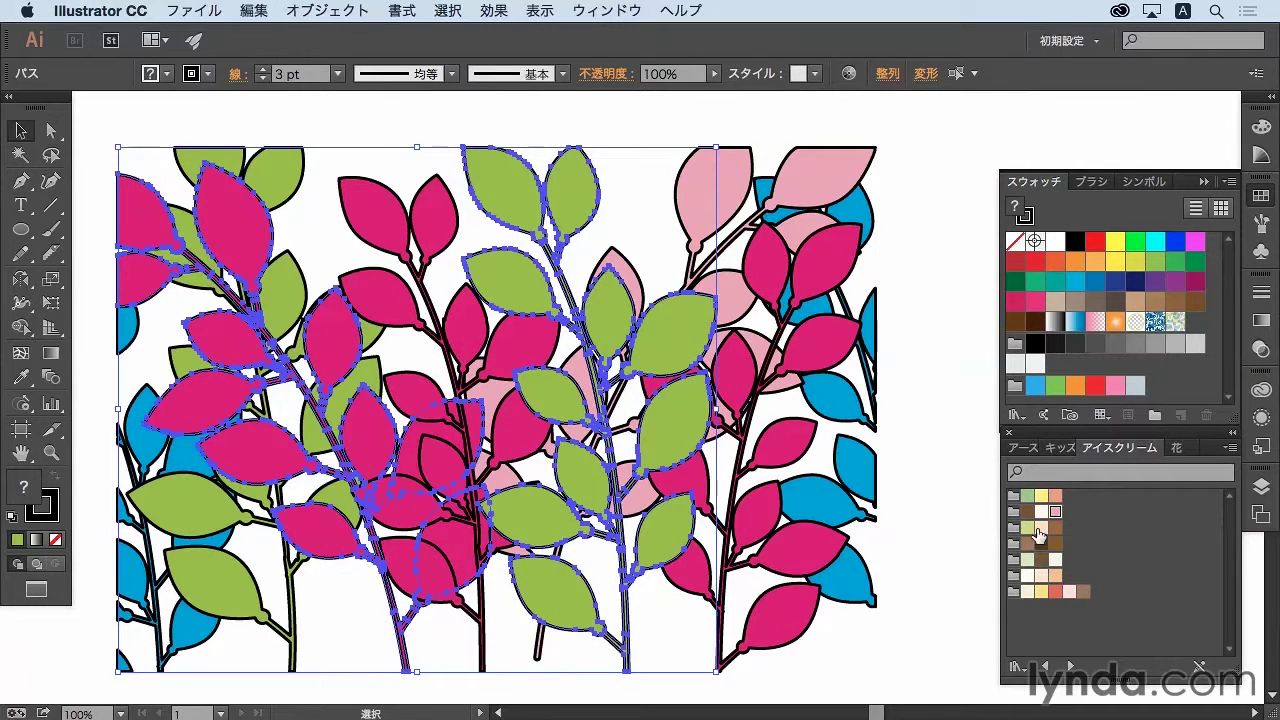
left_click(1041, 528)
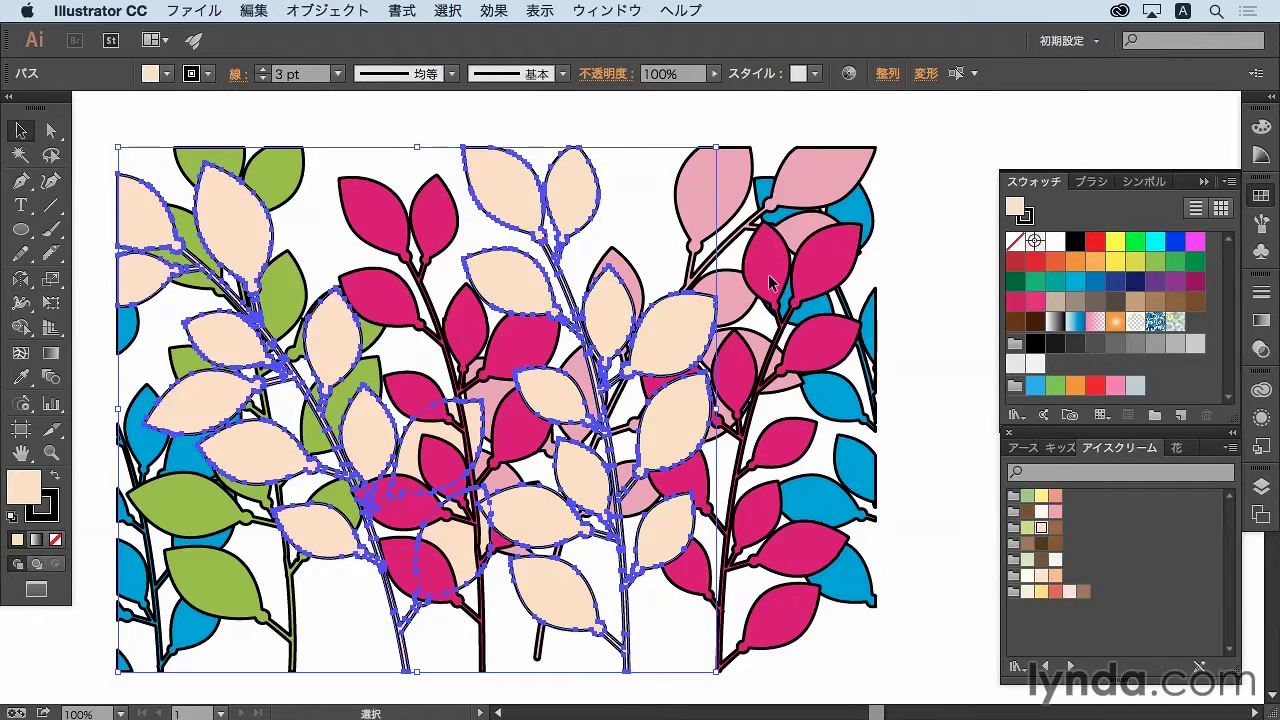
left_click(778, 288)
left_click(427, 205, "shift")
left_click(1041, 496)
left_click(1026, 496)
Step: Turn the blue leaves pale yellow and the leftmost plant's green leaves orange
left_click(874, 340)
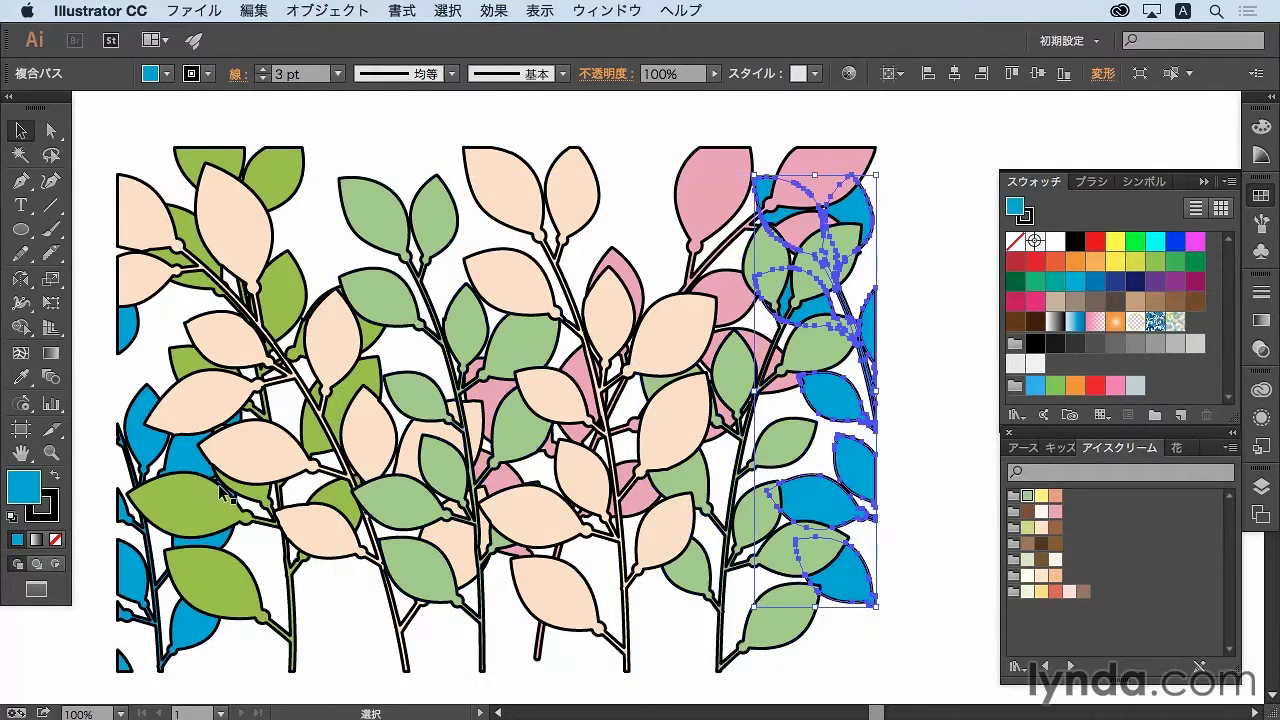
left_click(188, 452, "shift")
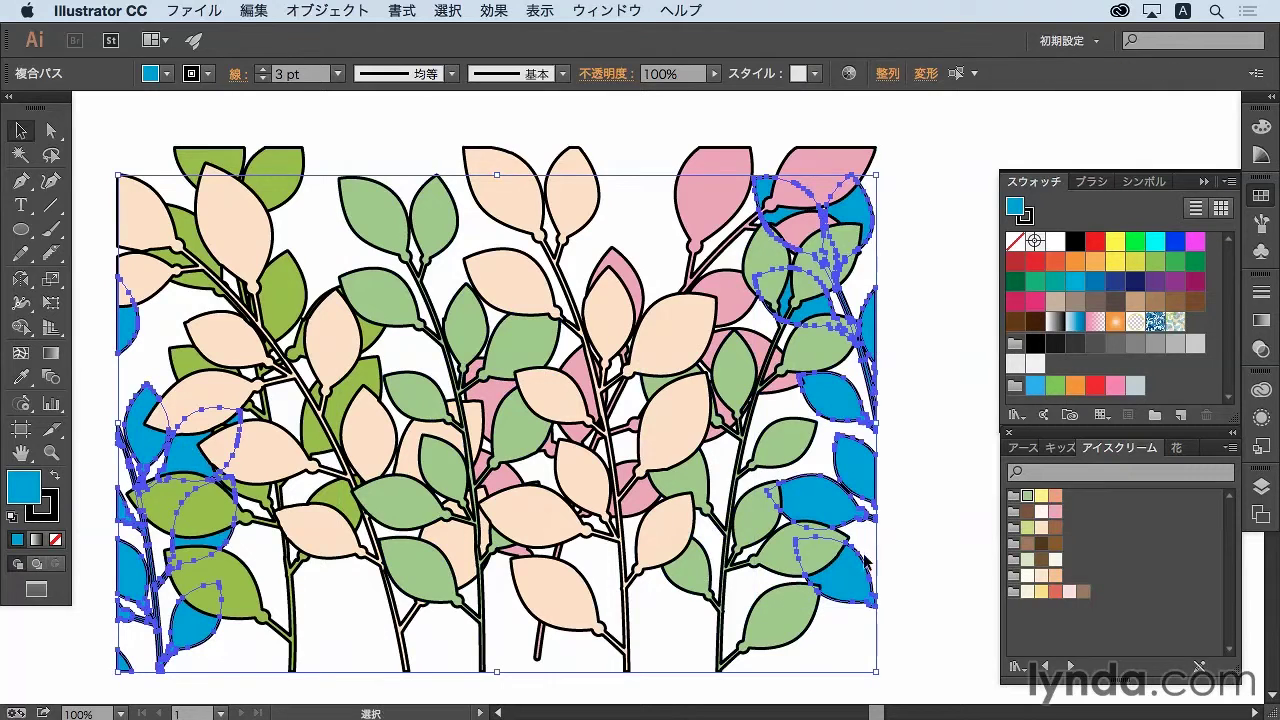
left_click(1041, 496)
left_click(910, 470)
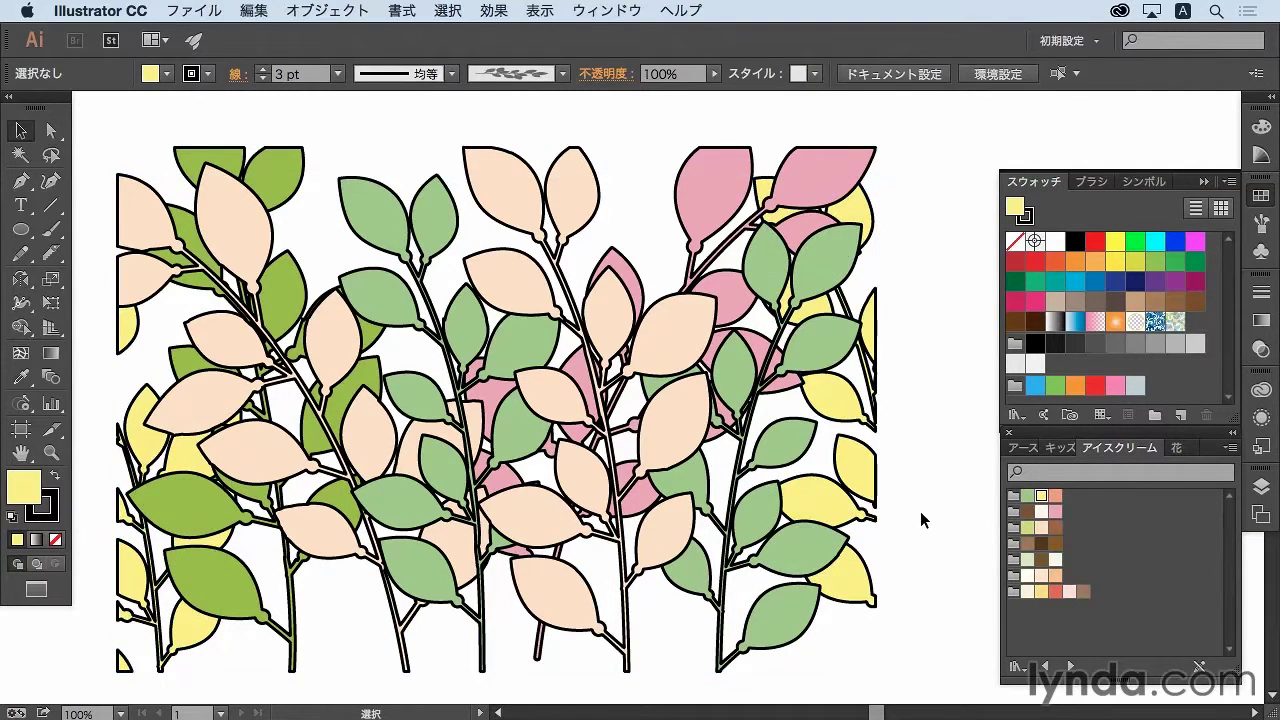
left_click(222, 588)
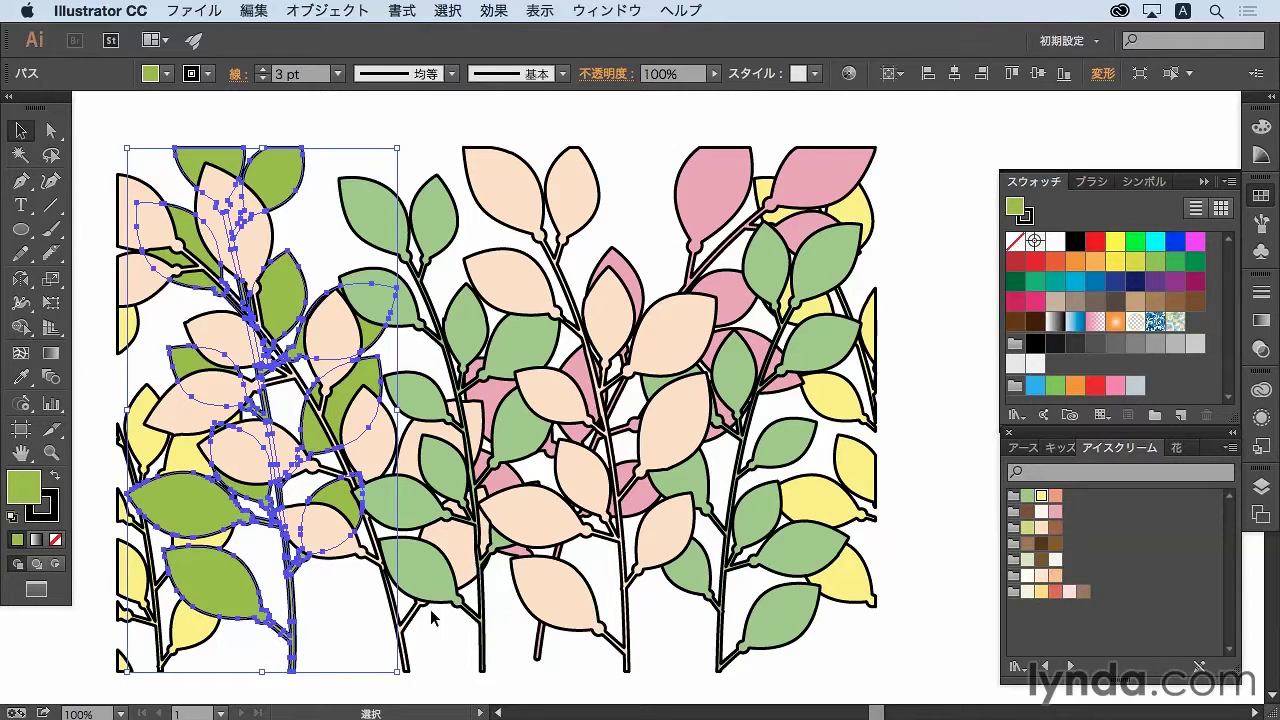
left_click(1055, 575)
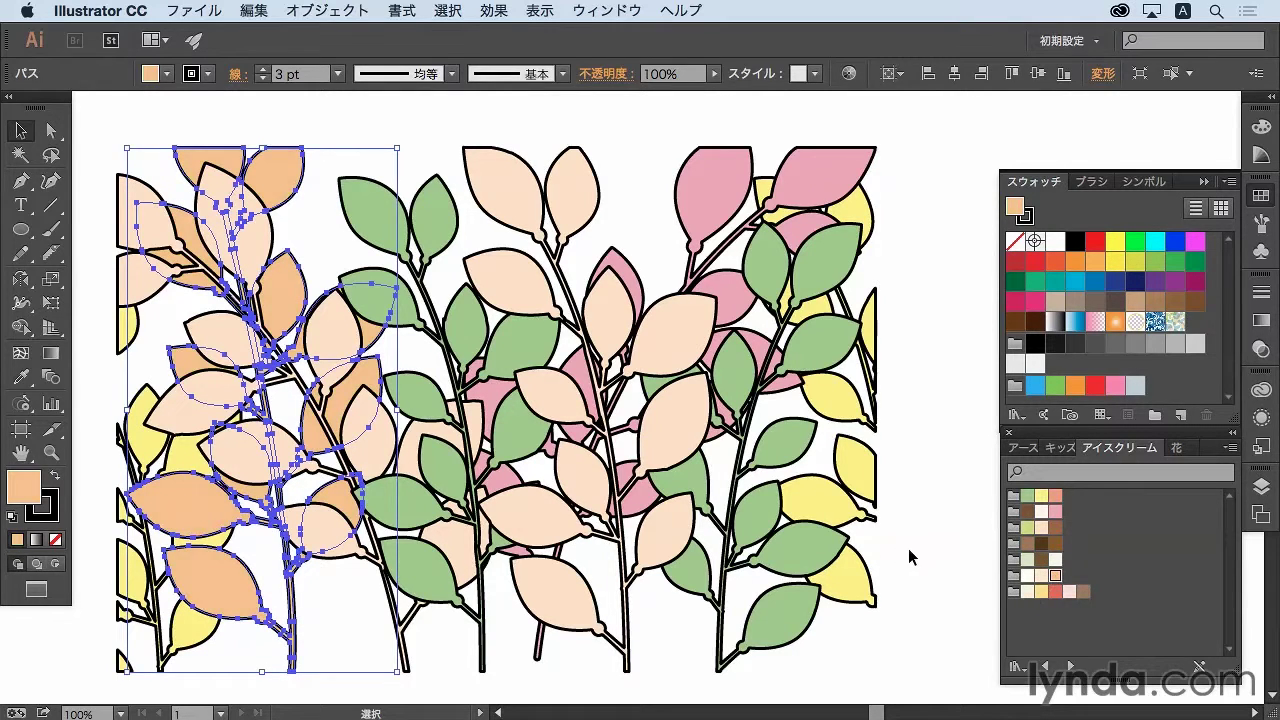
left_click(914, 575)
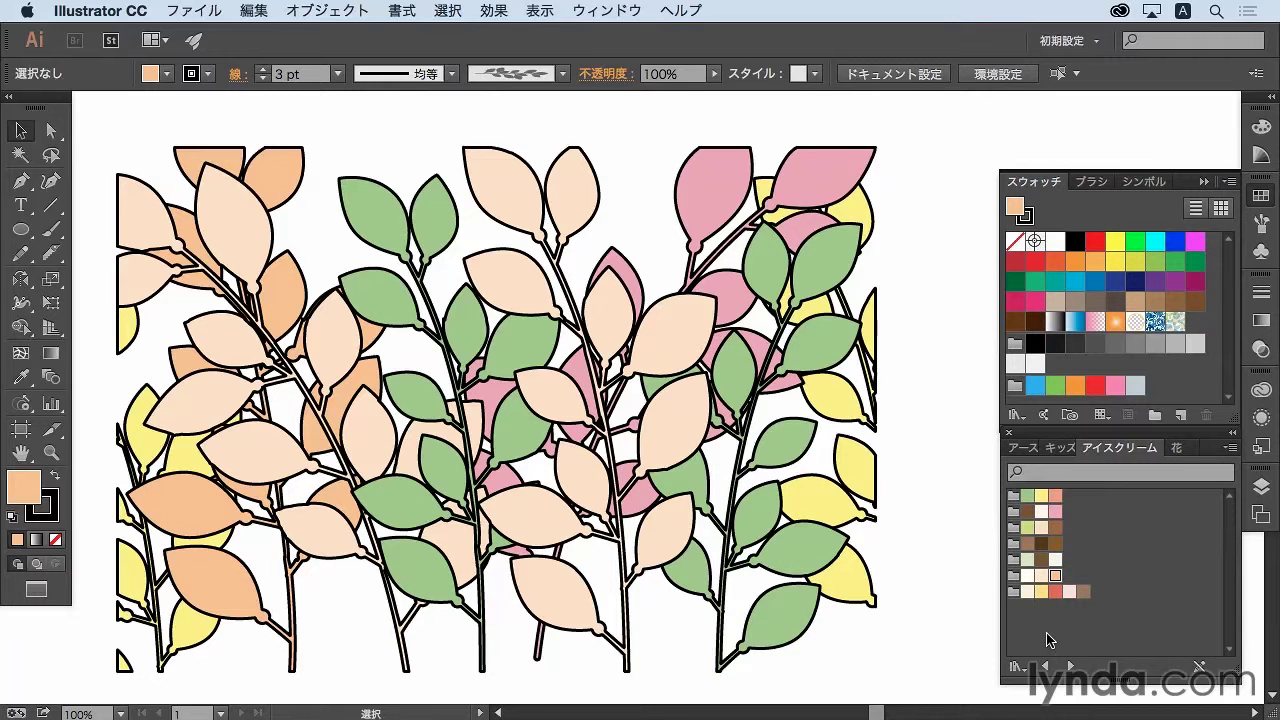
left_click(1015, 415)
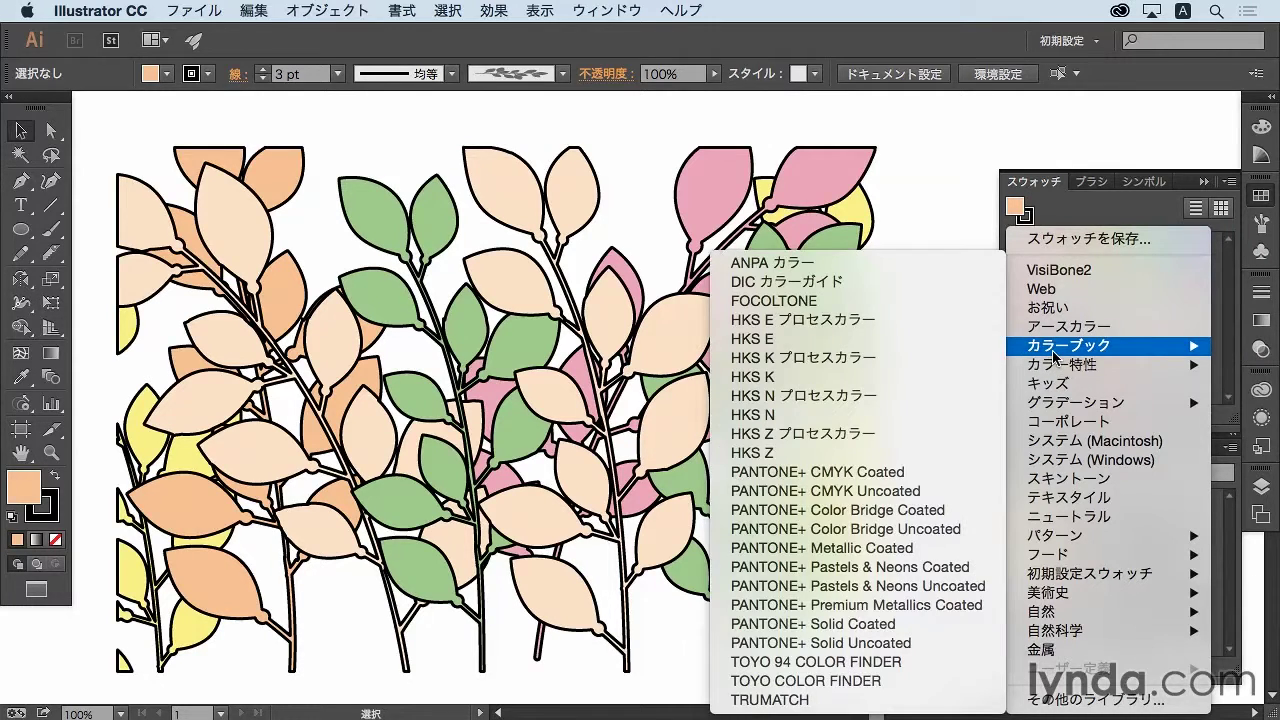
mouse_move(1068, 364)
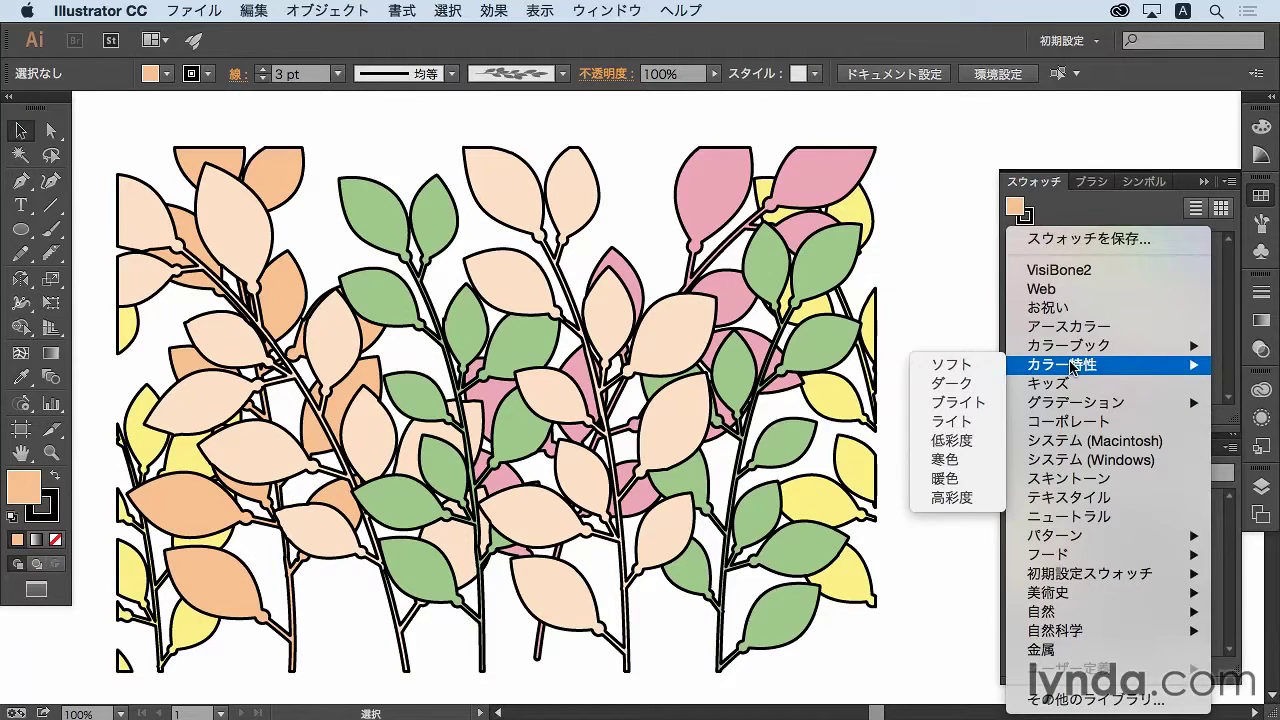
left_click(941, 323)
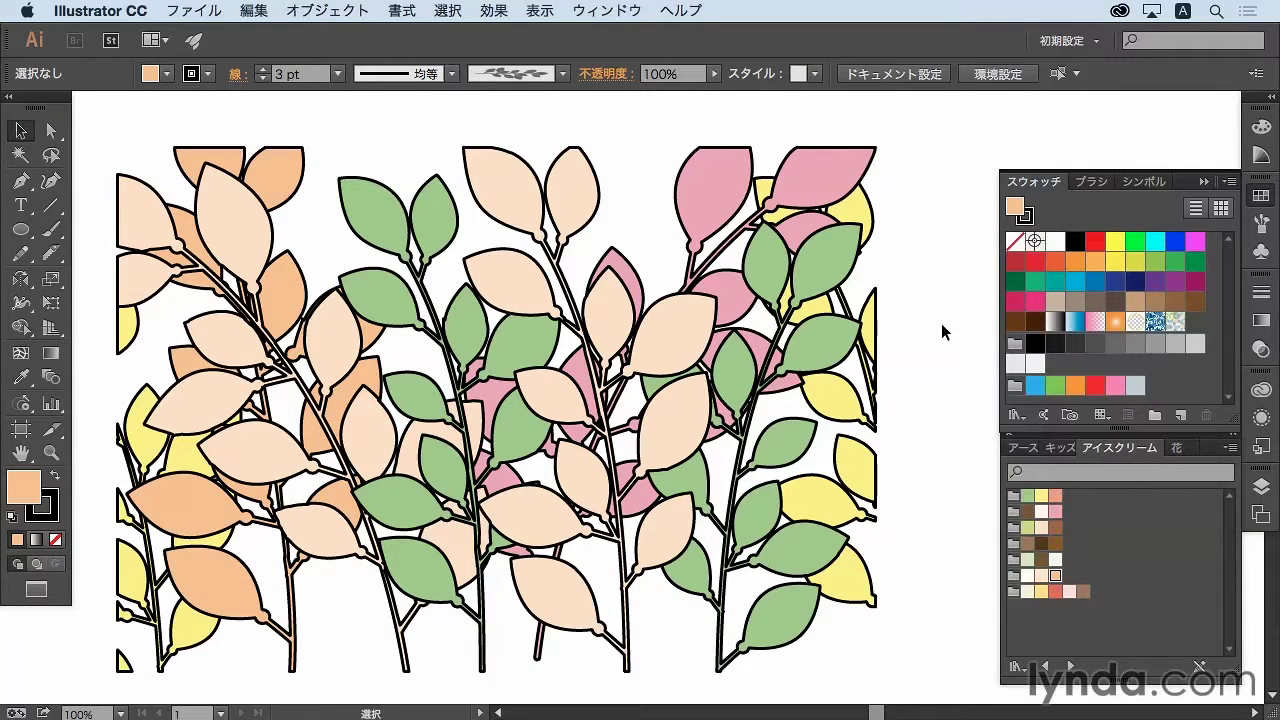
left_click(694, 334)
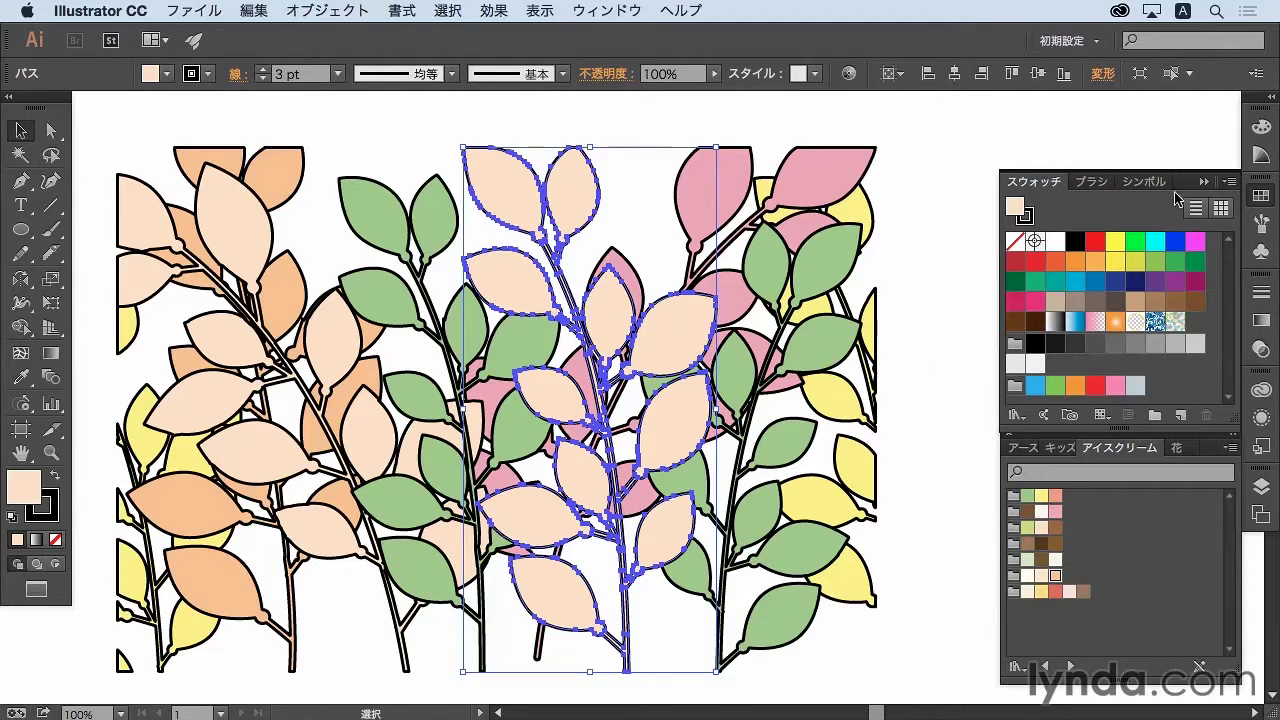
Step: Set the middle branch's leaf fill to H 47, S 100, B 100 with the Color panel sliders
left_click(1257, 128)
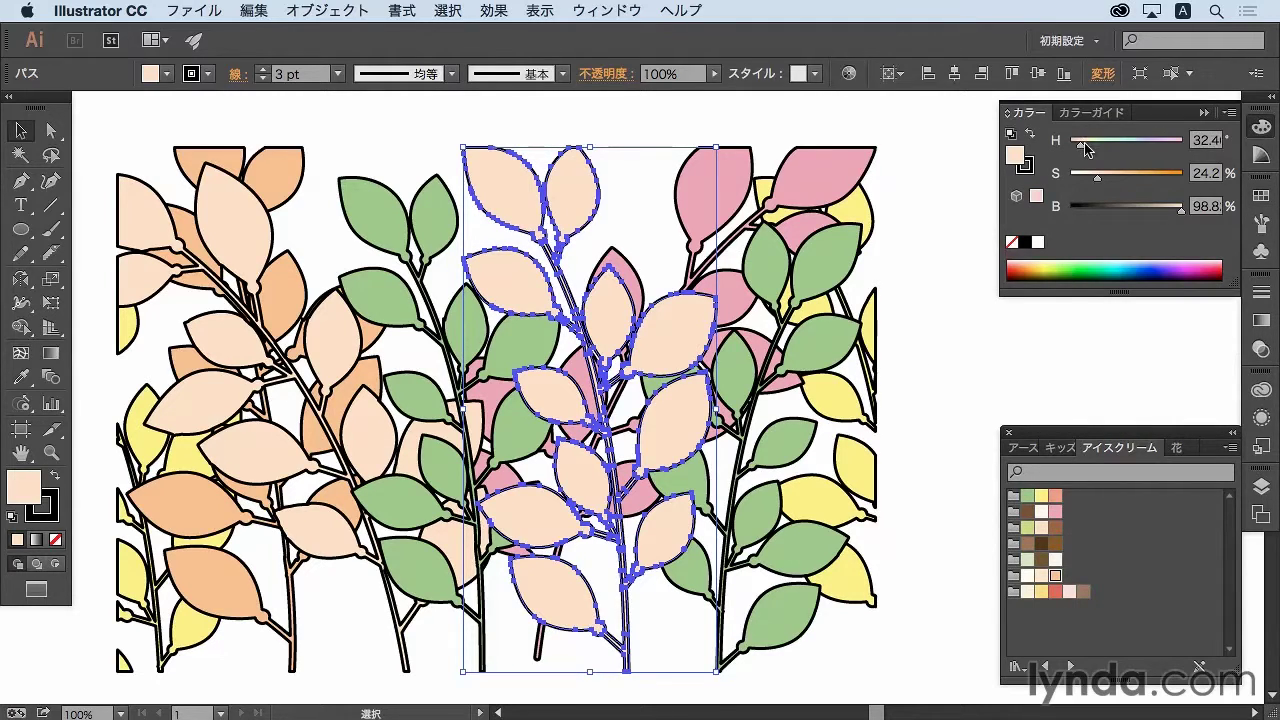
mouse_move(1084, 145)
left_mouse_down()
mouse_move(1110, 178)
mouse_move(1189, 184)
left_mouse_up()
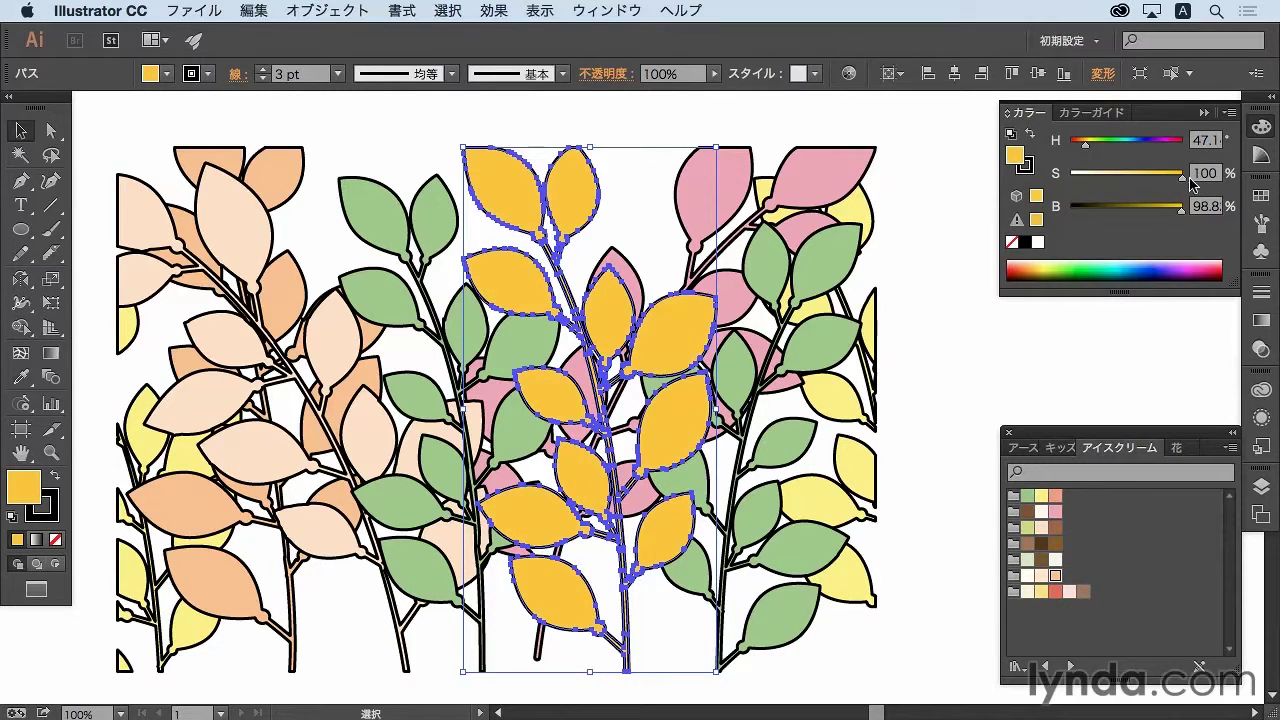
left_click_drag(1182, 214, 1200, 214)
left_click(965, 278)
left_click(665, 327)
left_click(1258, 197)
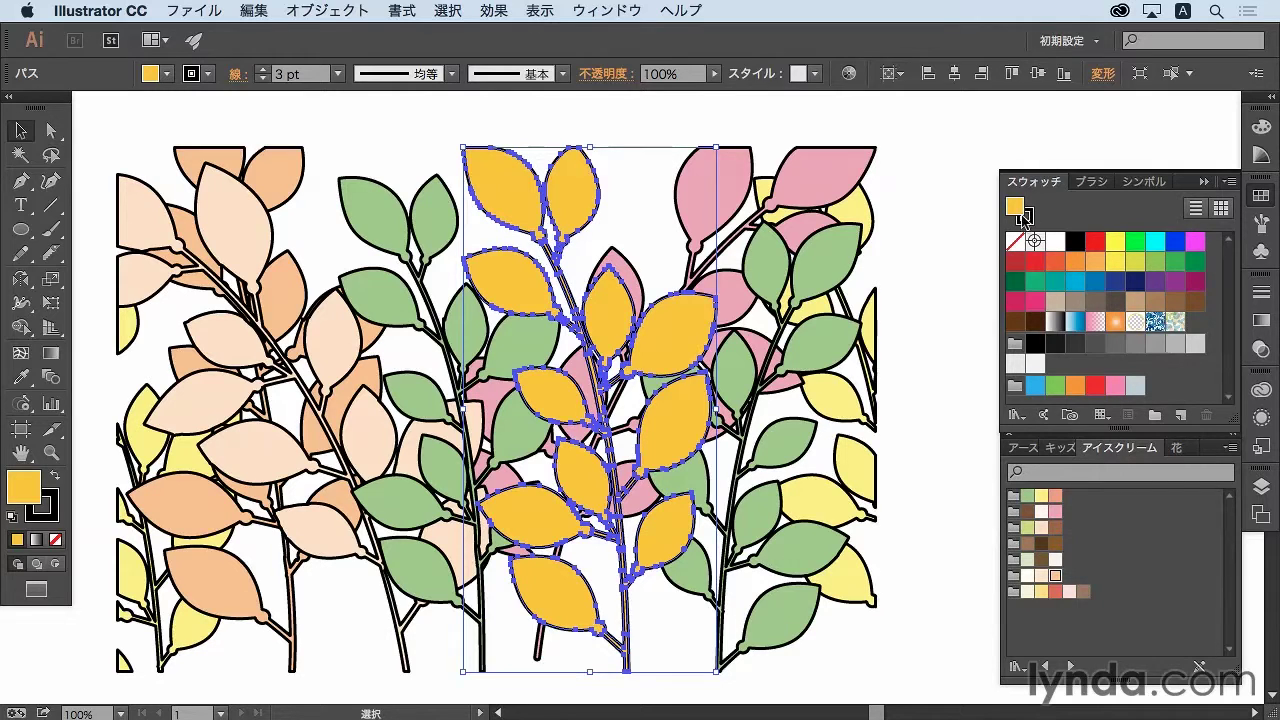
Step: Add the custom yellow to Swatches and fill the left branch's peach leaves with it
left_click_drag(1016, 208, 1193, 320)
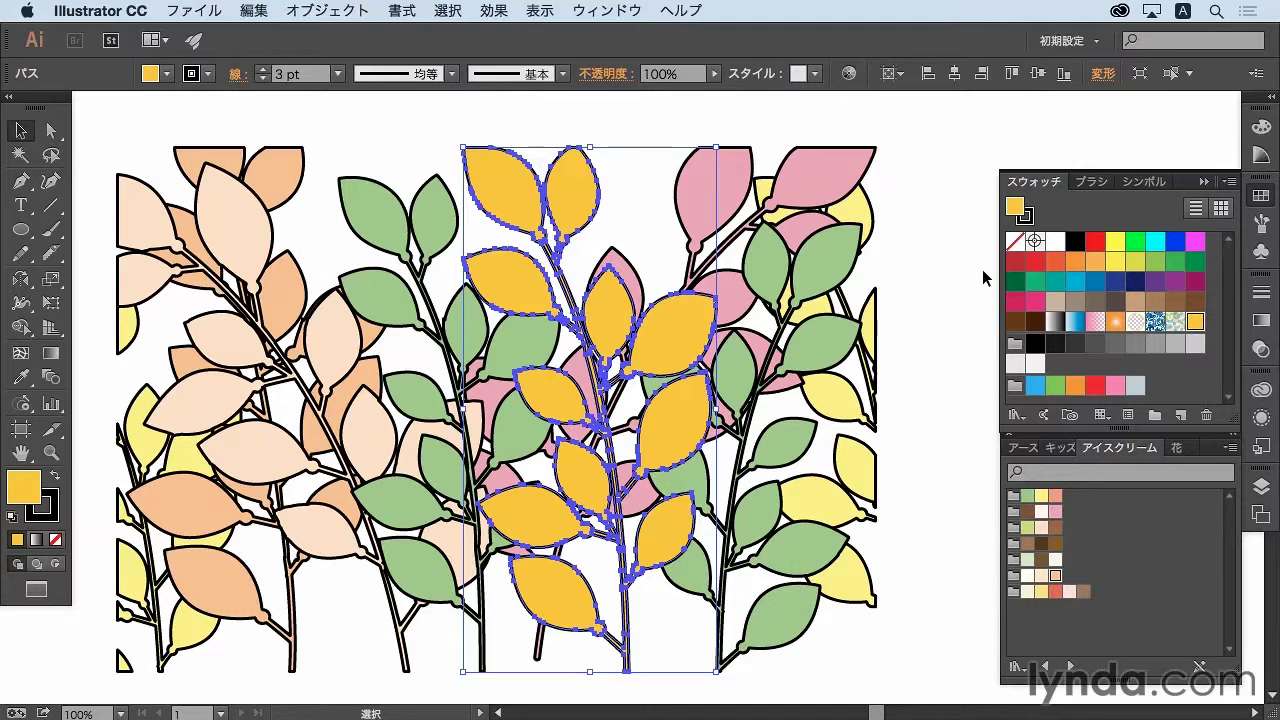
left_click(937, 277)
left_click(614, 316)
left_click(243, 213)
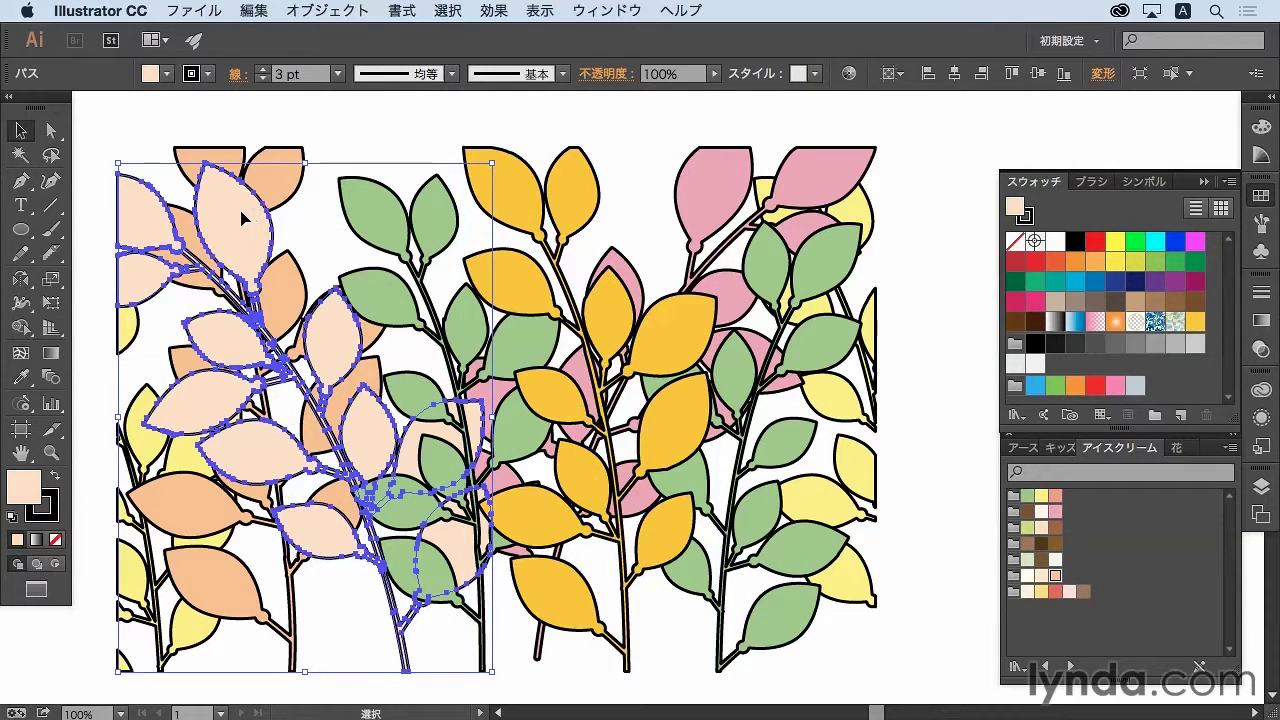
left_click(1196, 322)
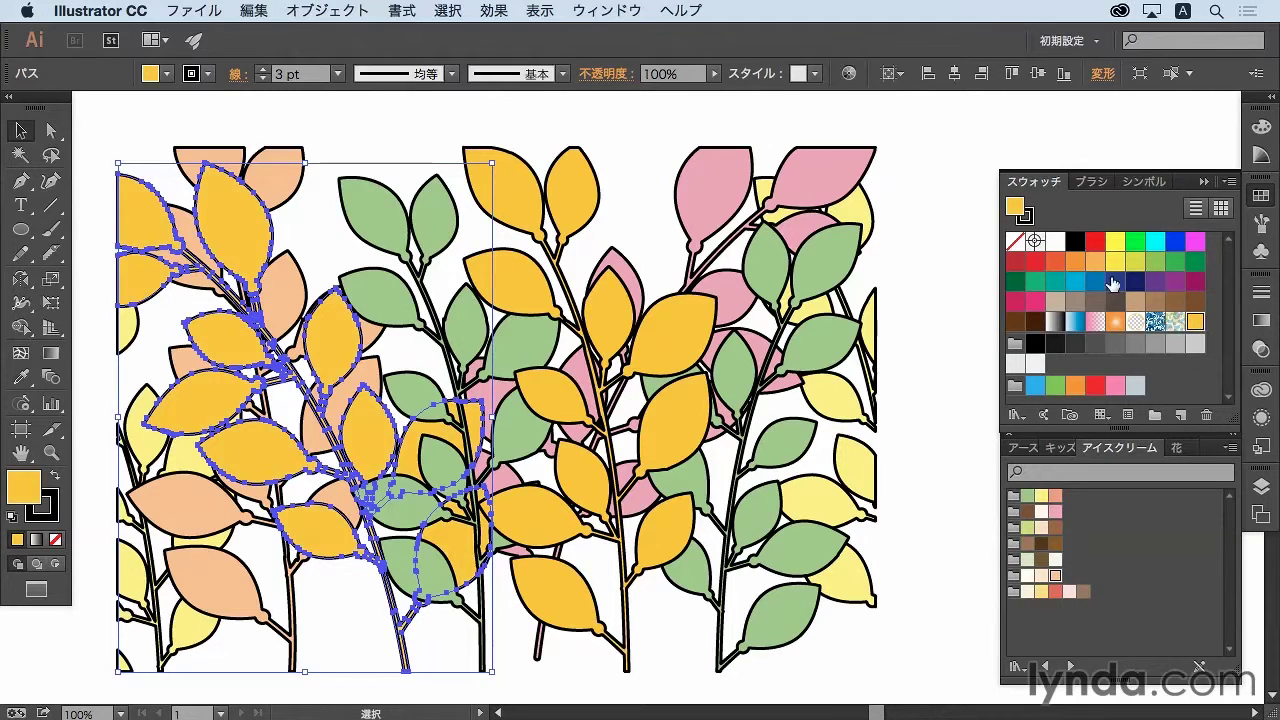
left_click(918, 132)
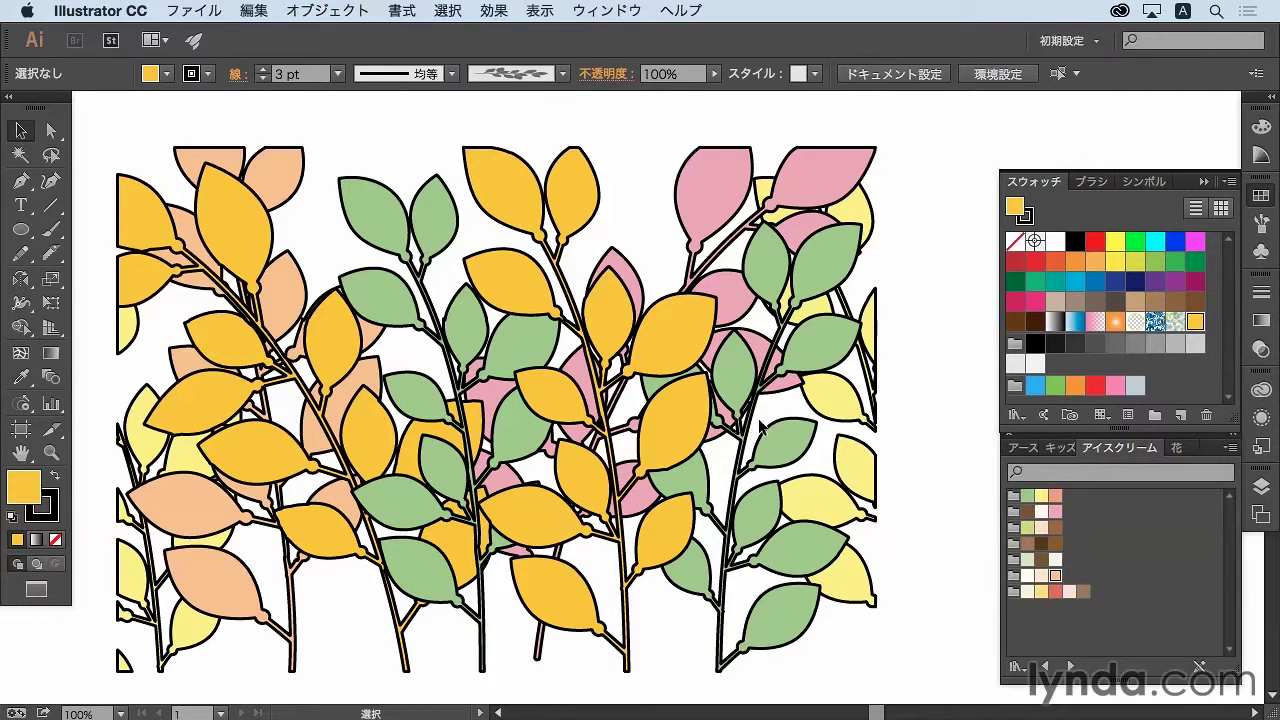
Step: Select all artwork and create a new colour group from its colours, keeping Selected Artwork
left_click_drag(921, 156, 103, 665)
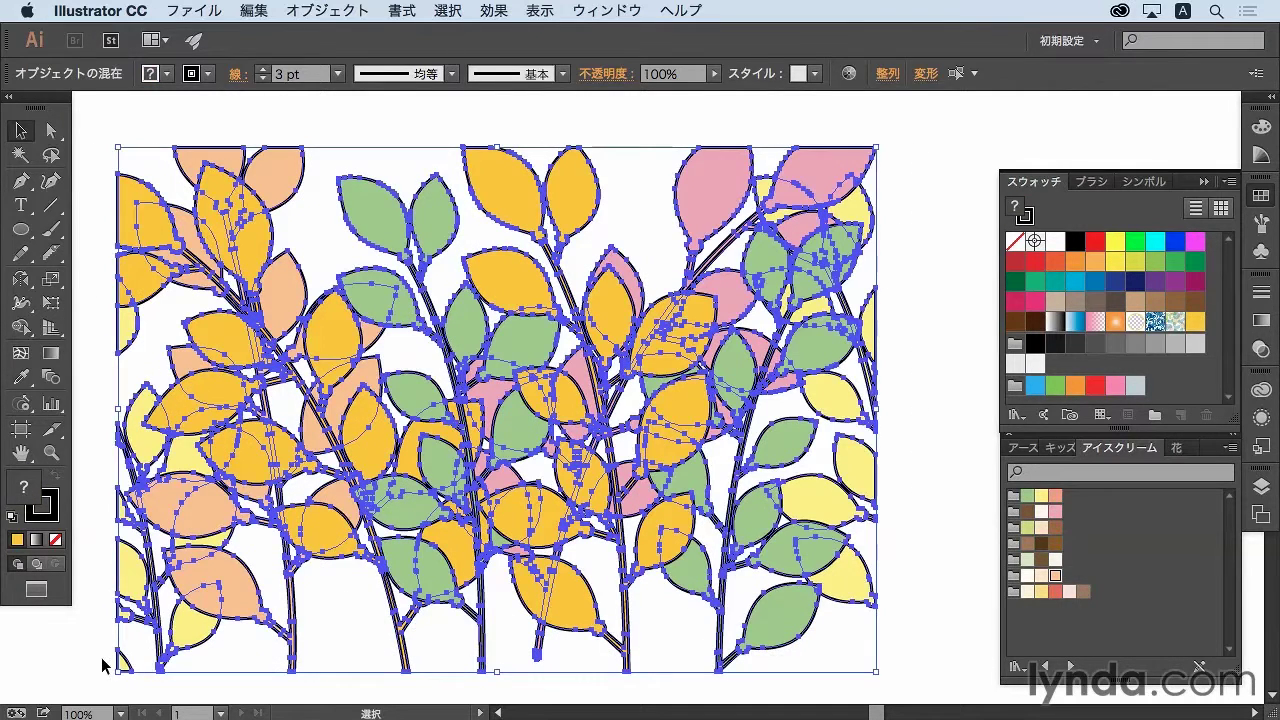
left_click(1155, 416)
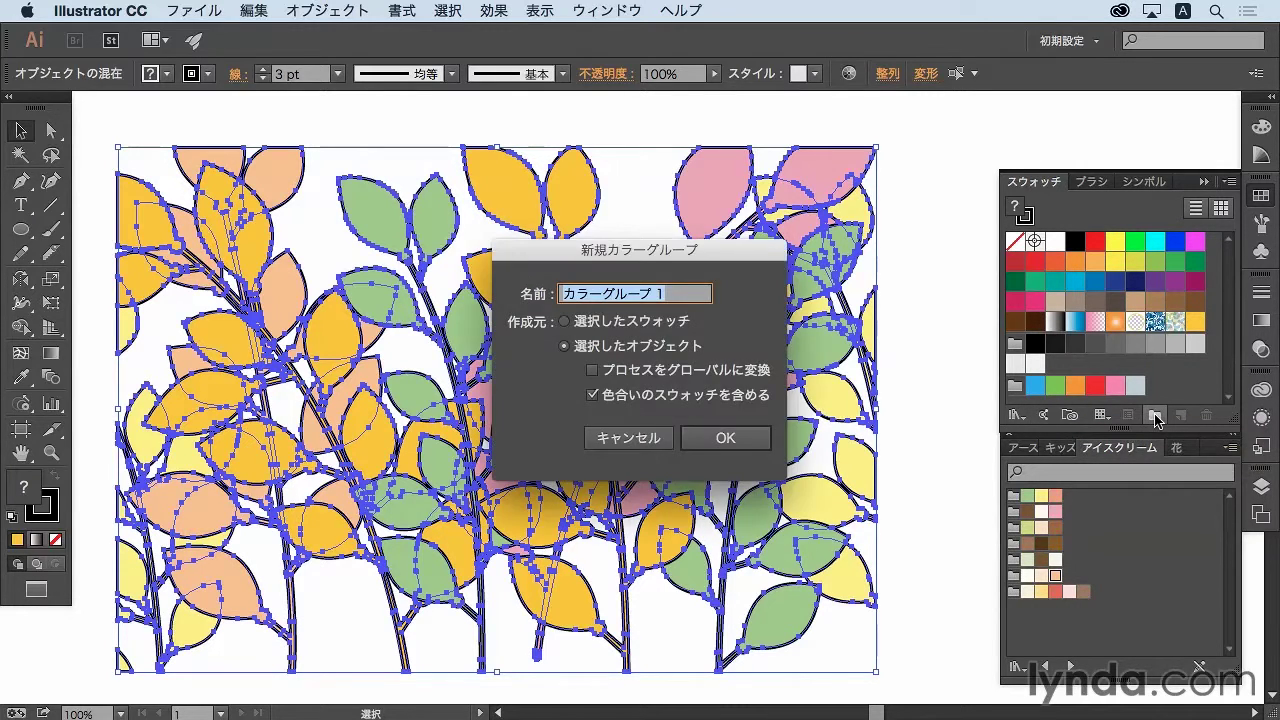
left_click(740, 441)
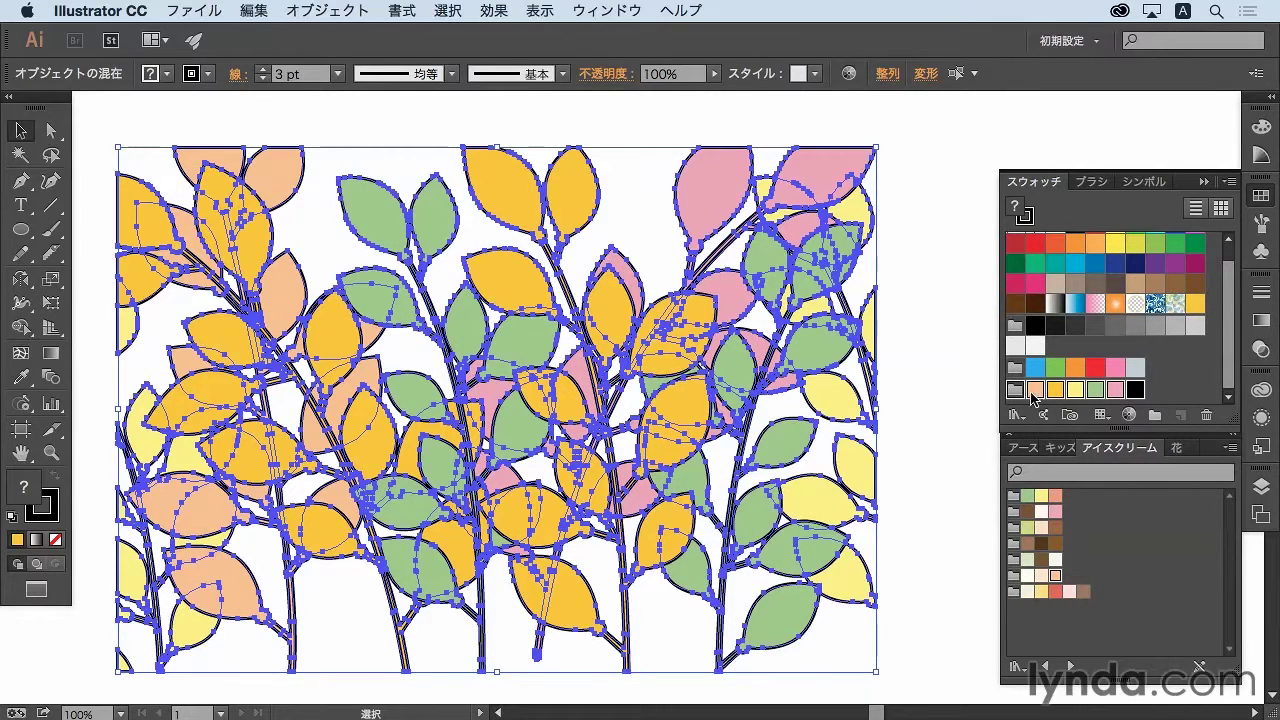
left_click(1014, 392)
left_click(1176, 374)
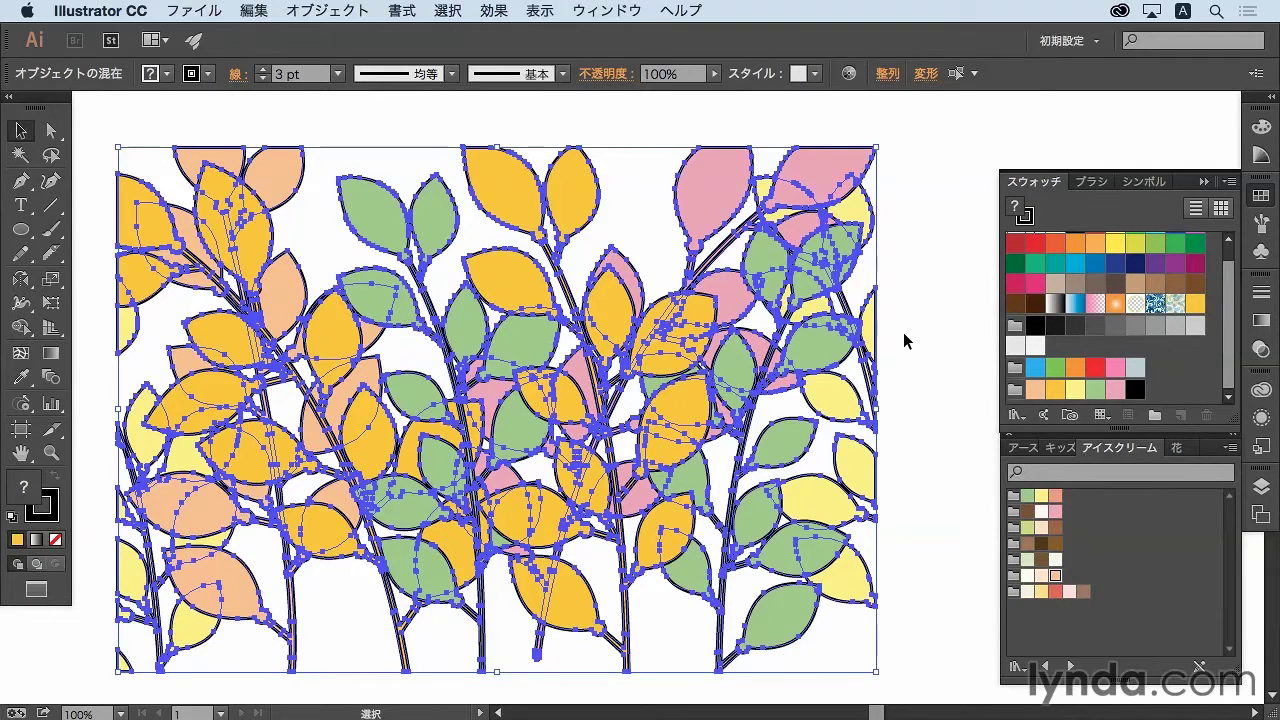
left_click(897, 358)
left_click(1015, 392)
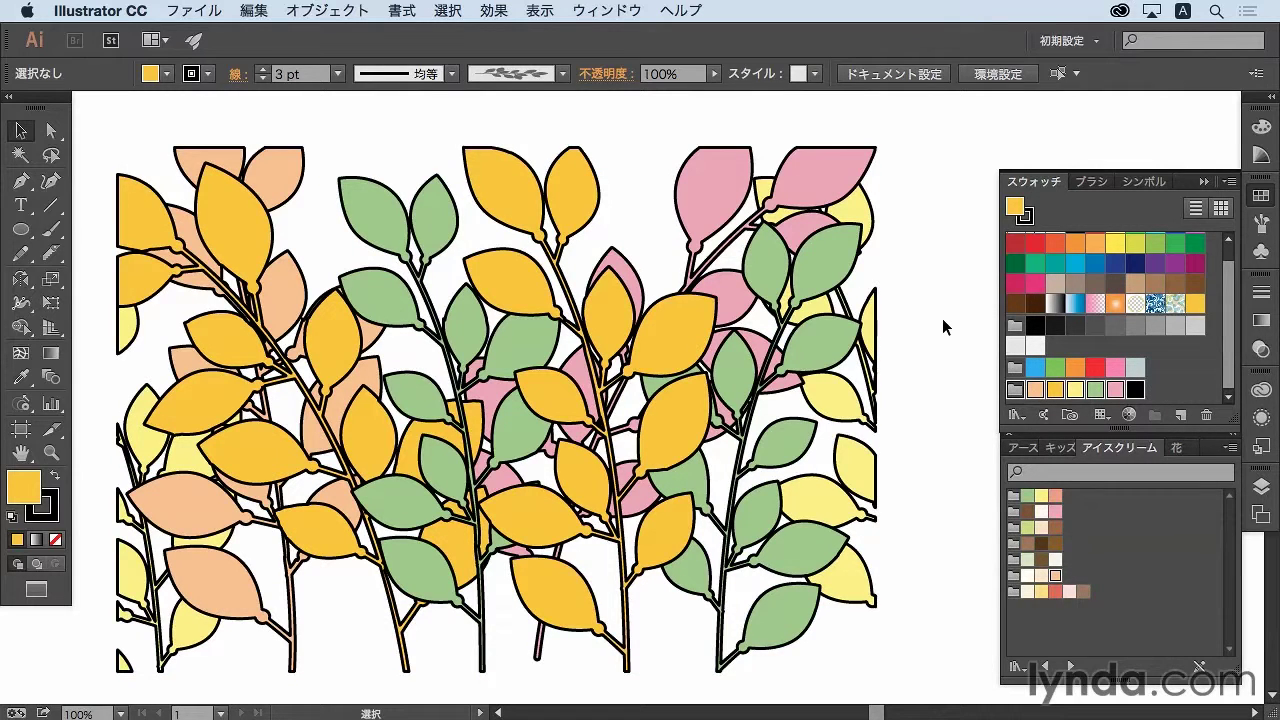
left_click(1020, 417)
mouse_move(1062, 364)
left_click(911, 278)
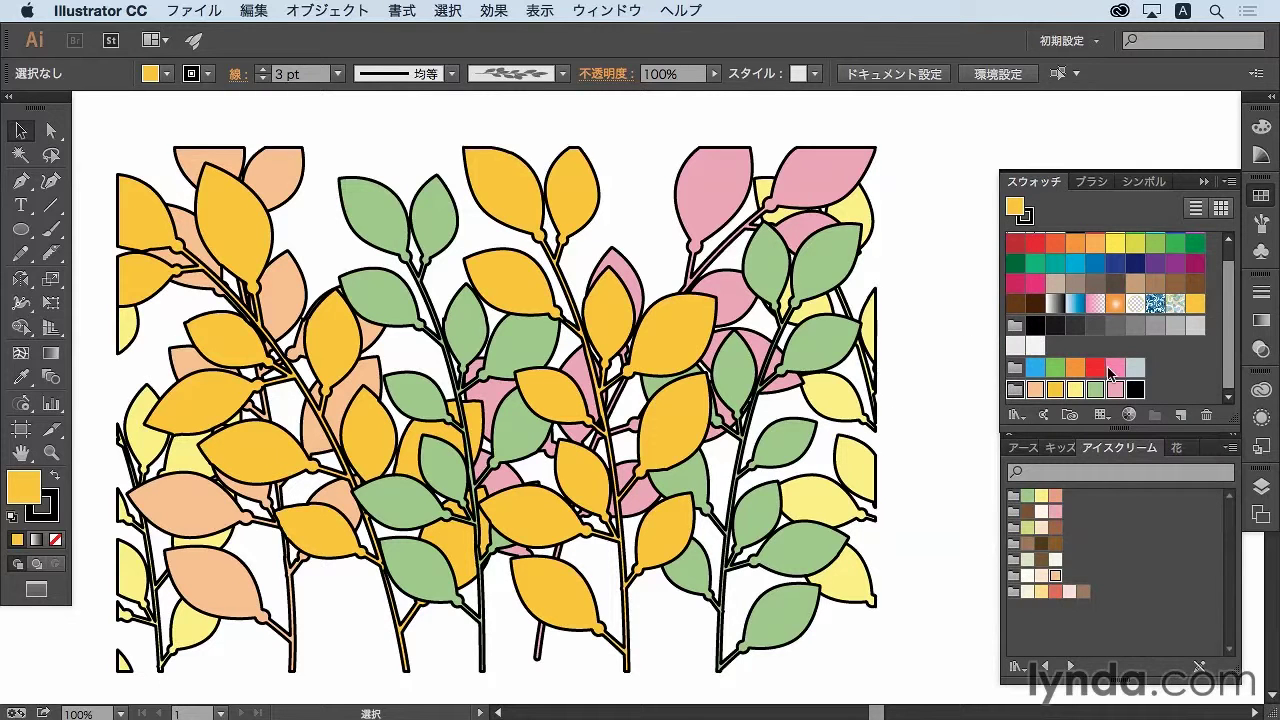